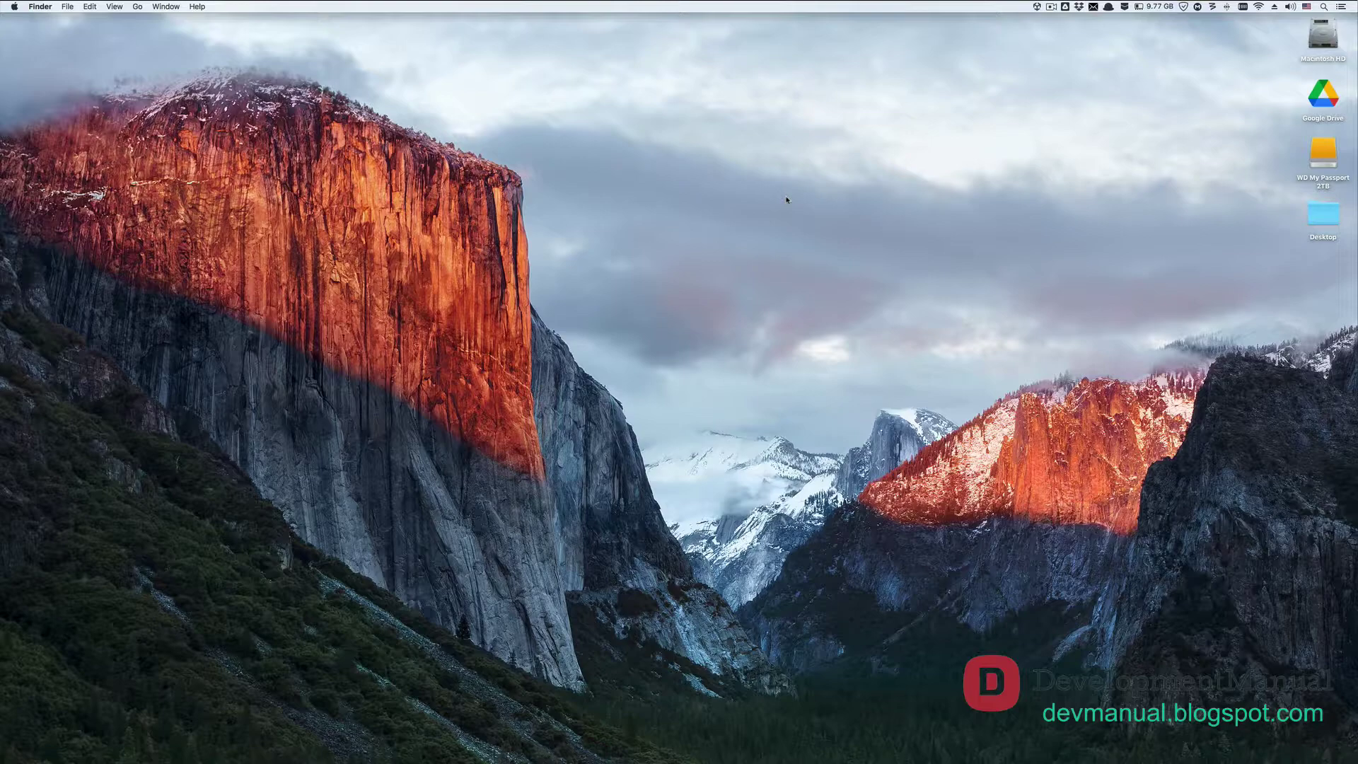
- Check this Mac's model, iMac (27-inch, Mid 2010), in About This Mac
{"action": "left_click", "coordinate": [14, 6]}
{"action": "left_click", "coordinate": [32, 21]}
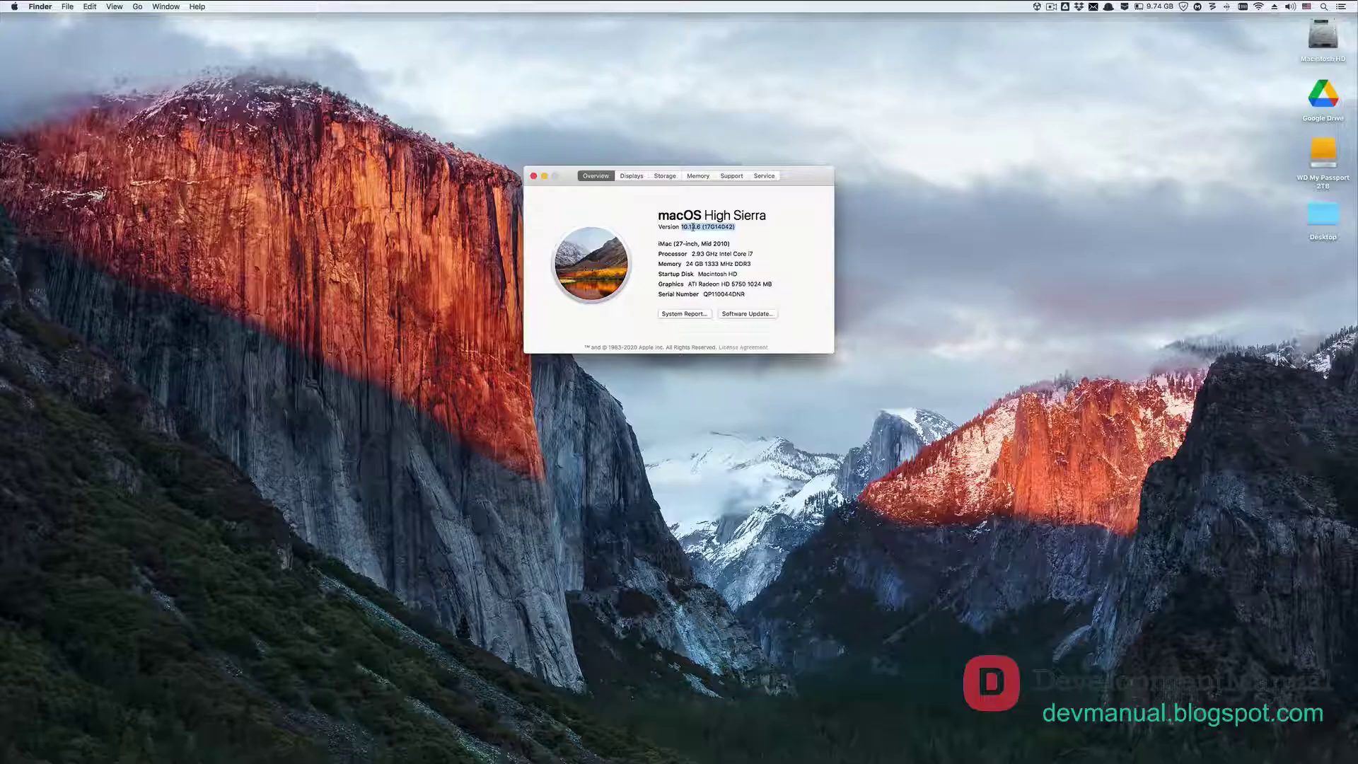
{"action": "triple_click", "coordinate": [684, 244]}
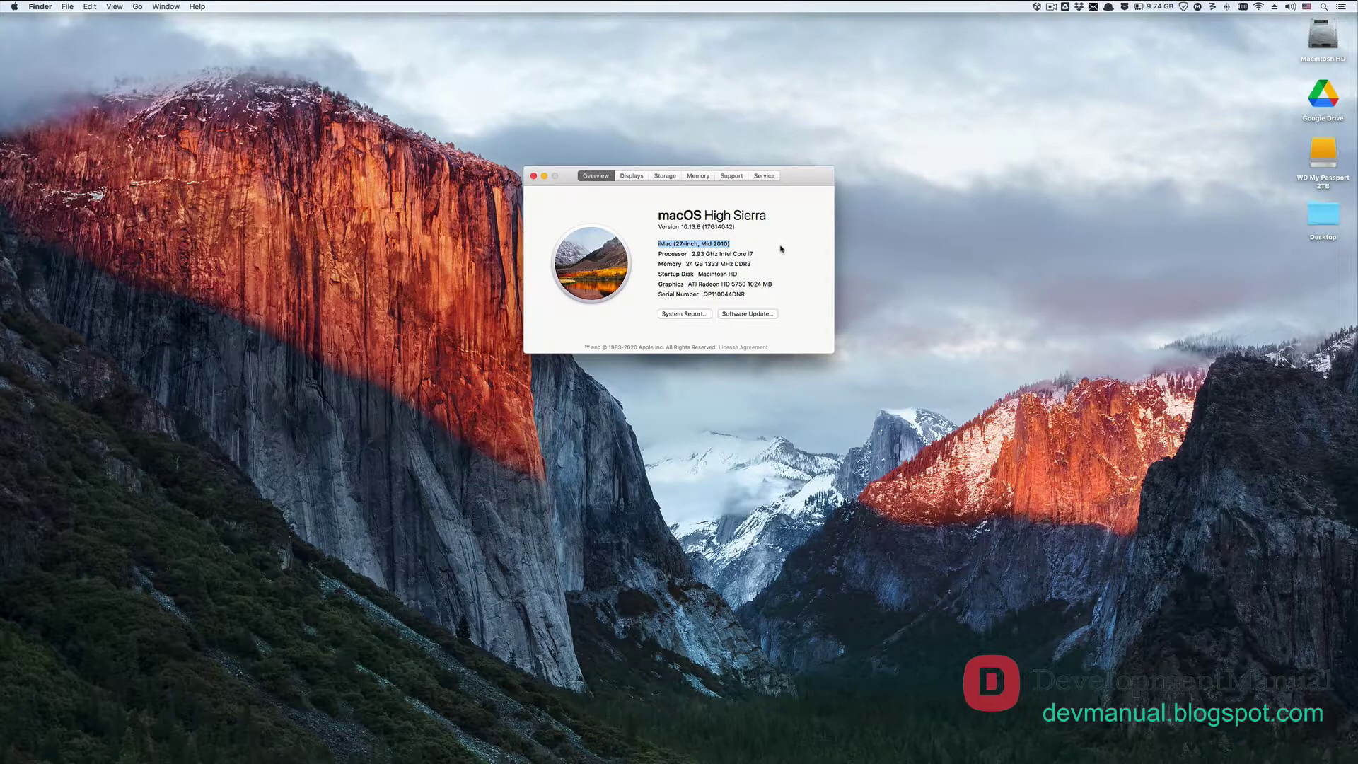
{"action": "left_click", "coordinate": [533, 175]}
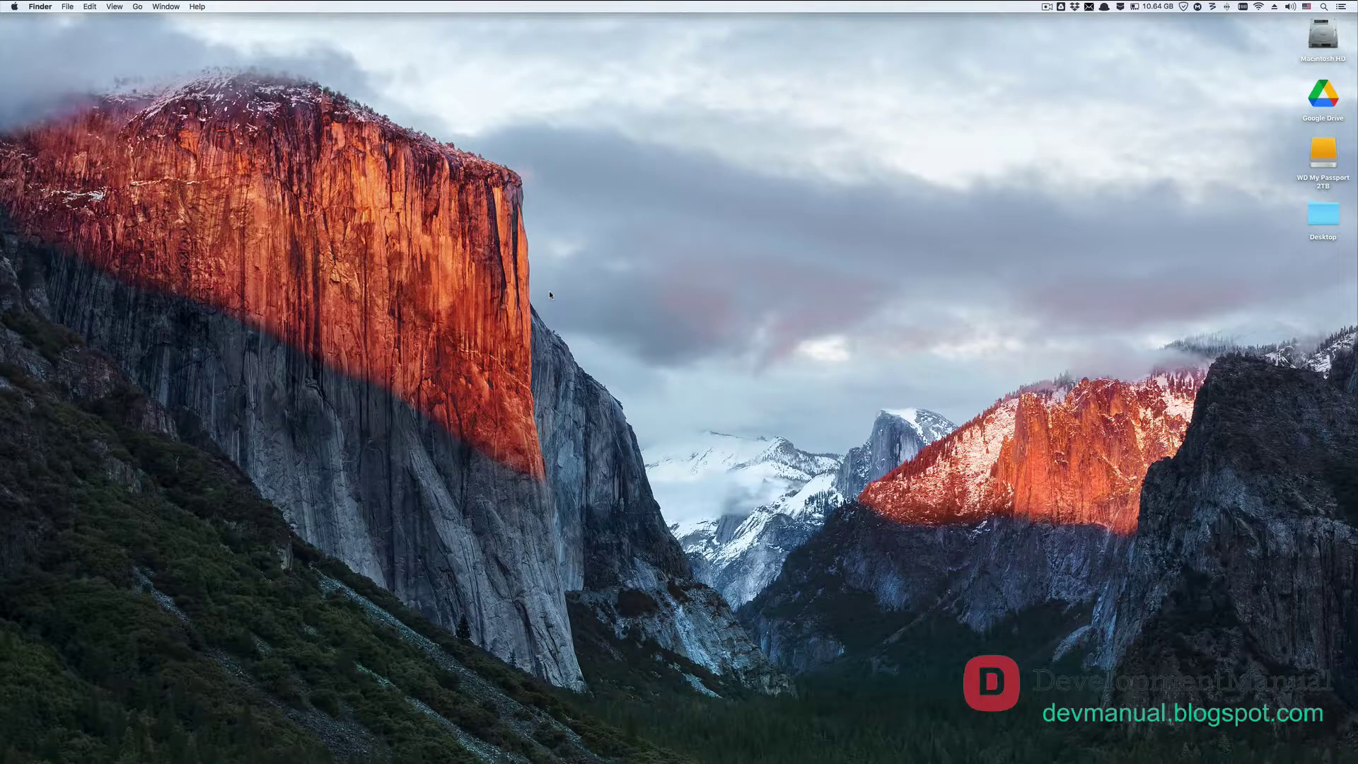
- Download UnityHubSetup.dmg in Firefox from Unity's Download page
{"action": "key", "text": "super+Tab"}
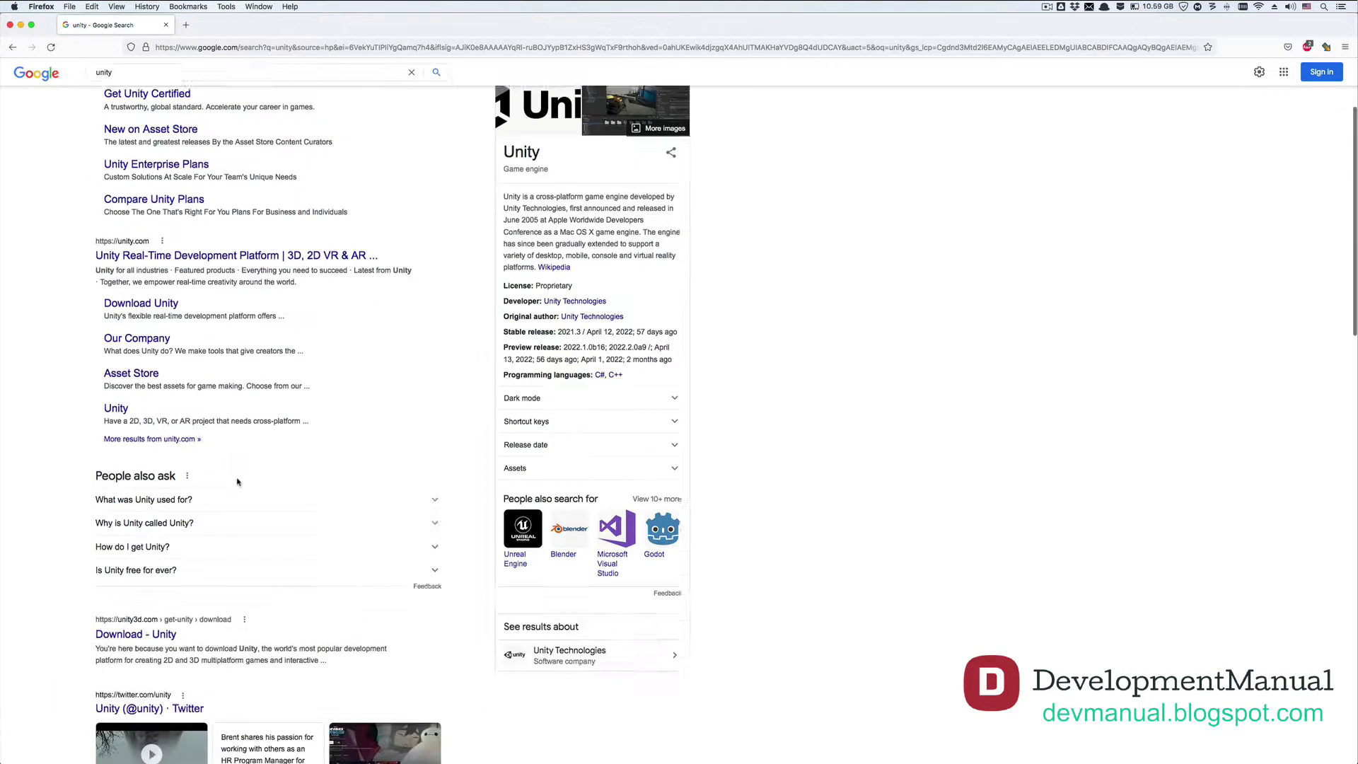
{"action": "left_click", "coordinate": [147, 571]}
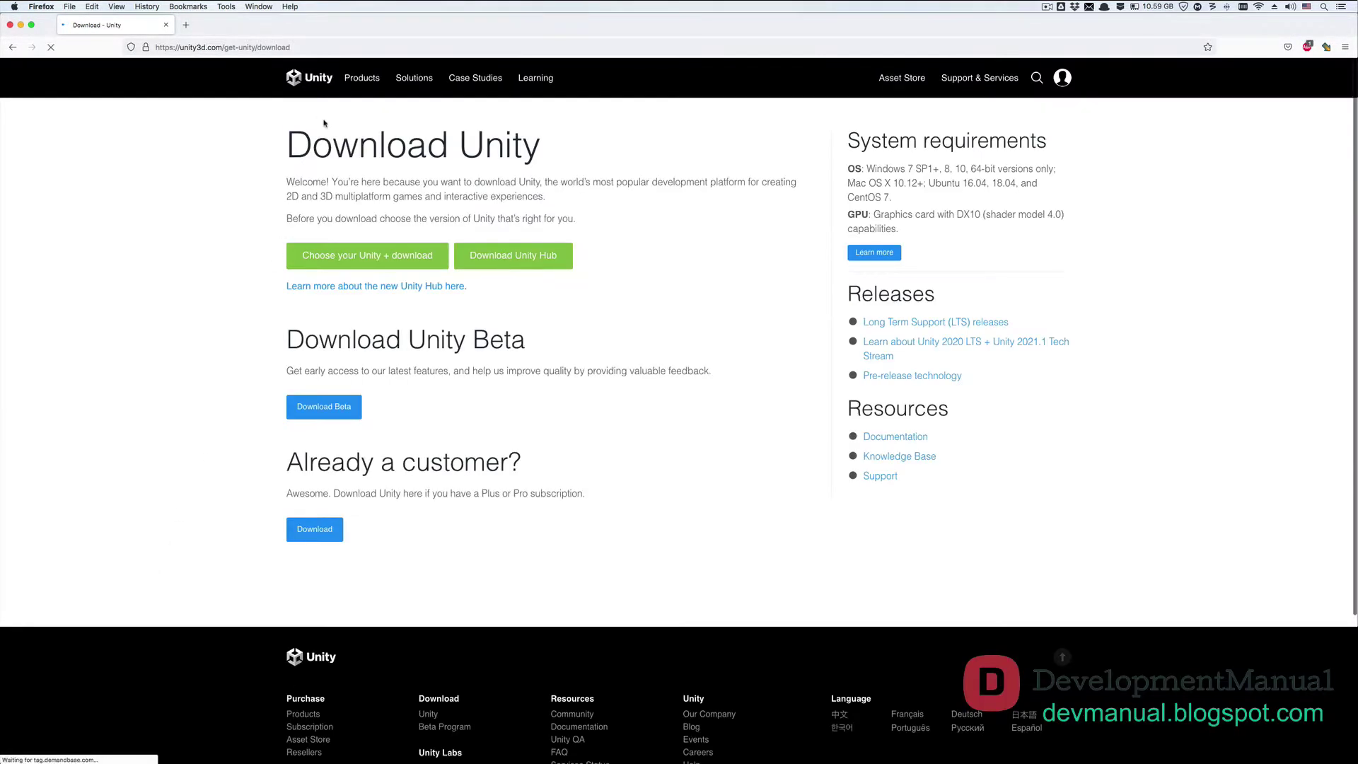
{"action": "left_click", "coordinate": [311, 47]}
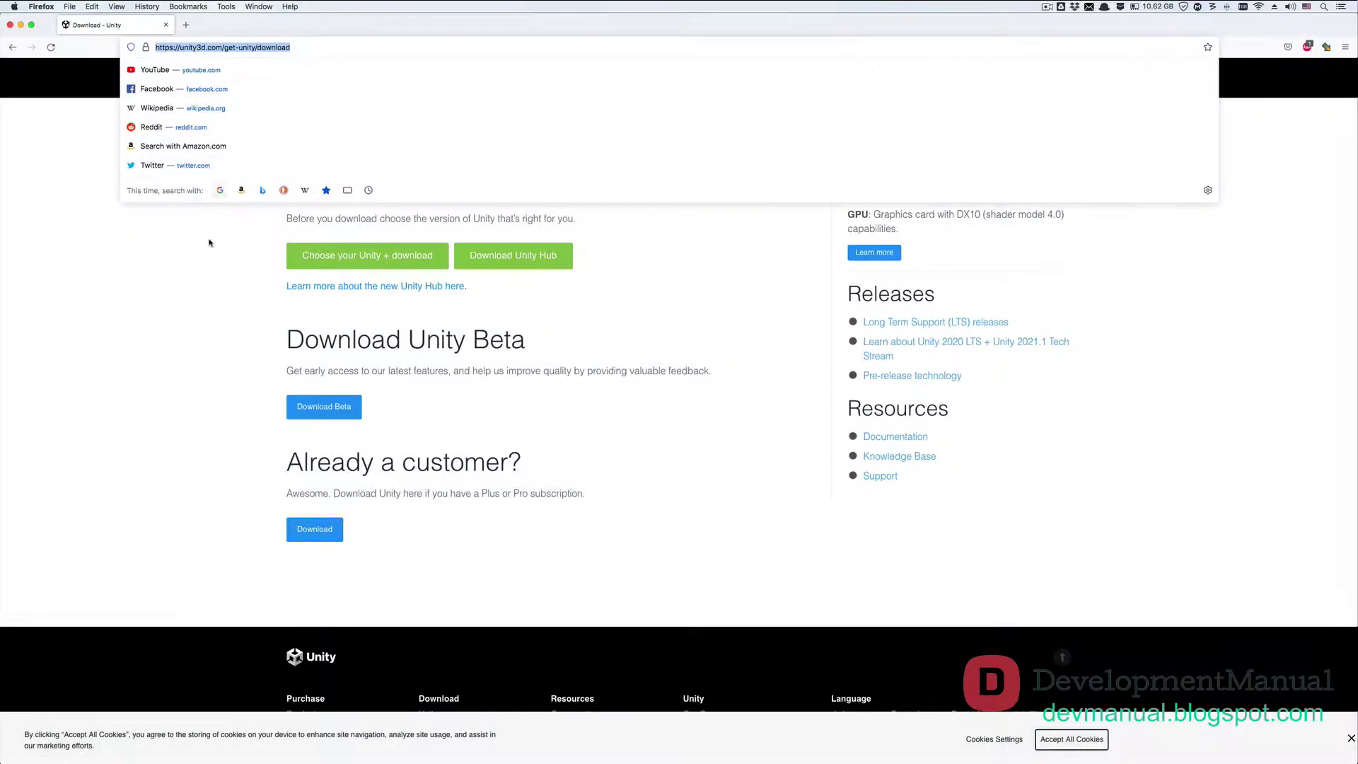
{"action": "left_click", "coordinate": [178, 347]}
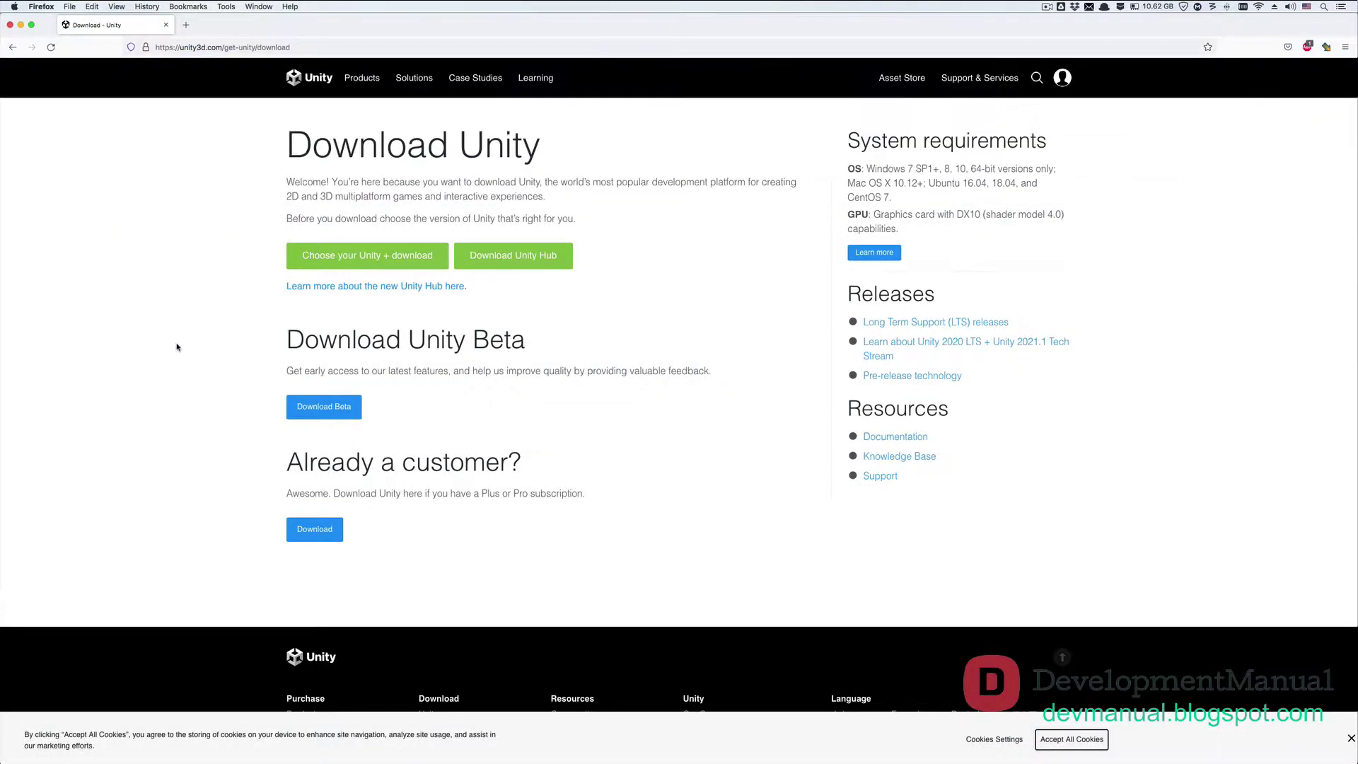
{"action": "left_click", "coordinate": [537, 261]}
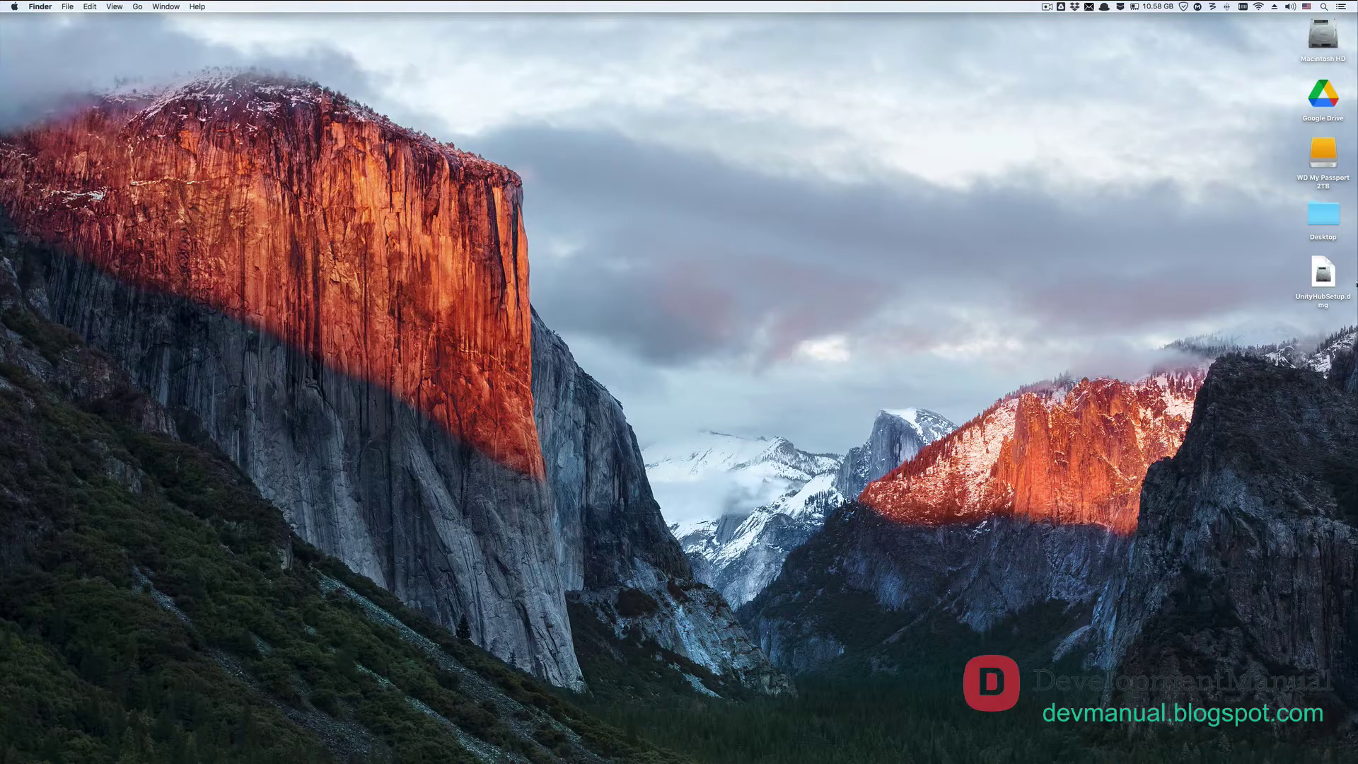
- Mount UnityHubSetup.dmg, accept the licence, and copy Unity Hub into Applications
{"action": "left_click", "coordinate": [1326, 271]}
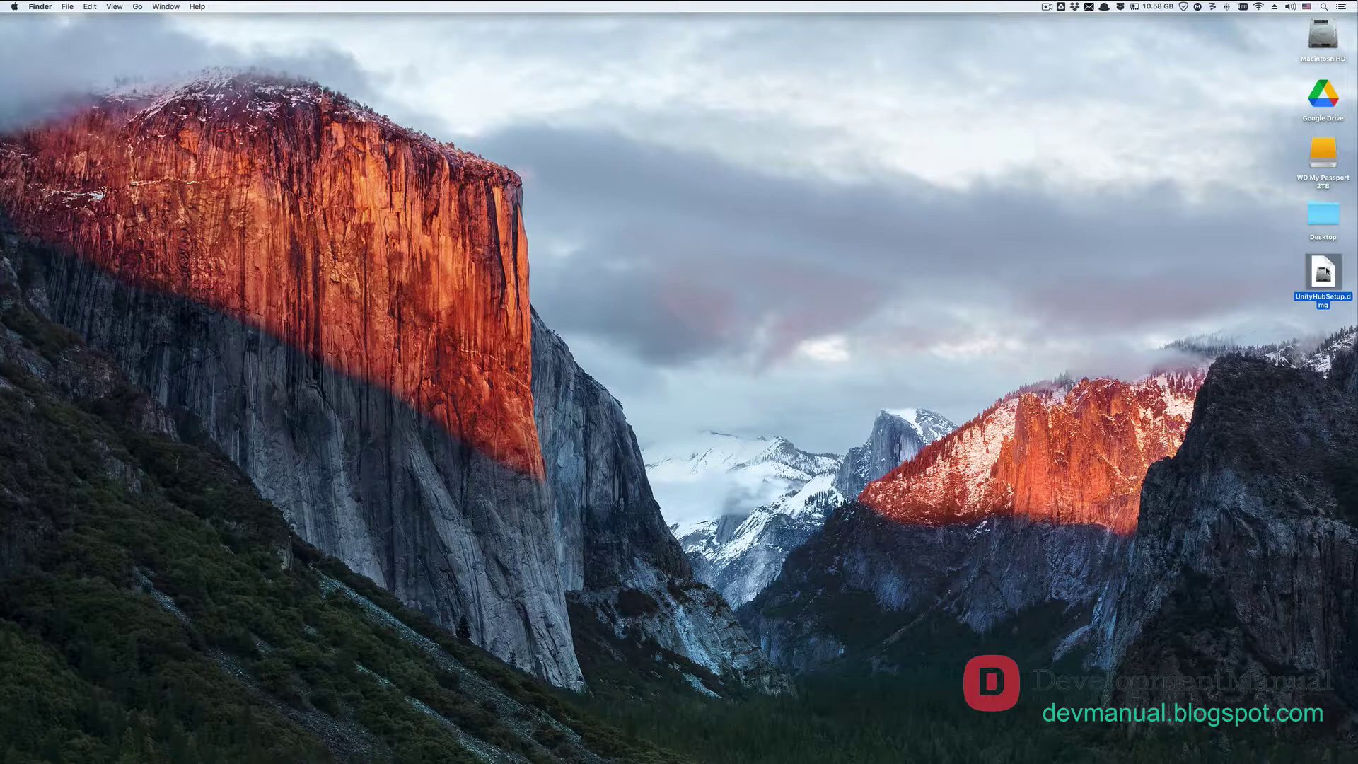
{"action": "double_click", "coordinate": [1326, 270]}
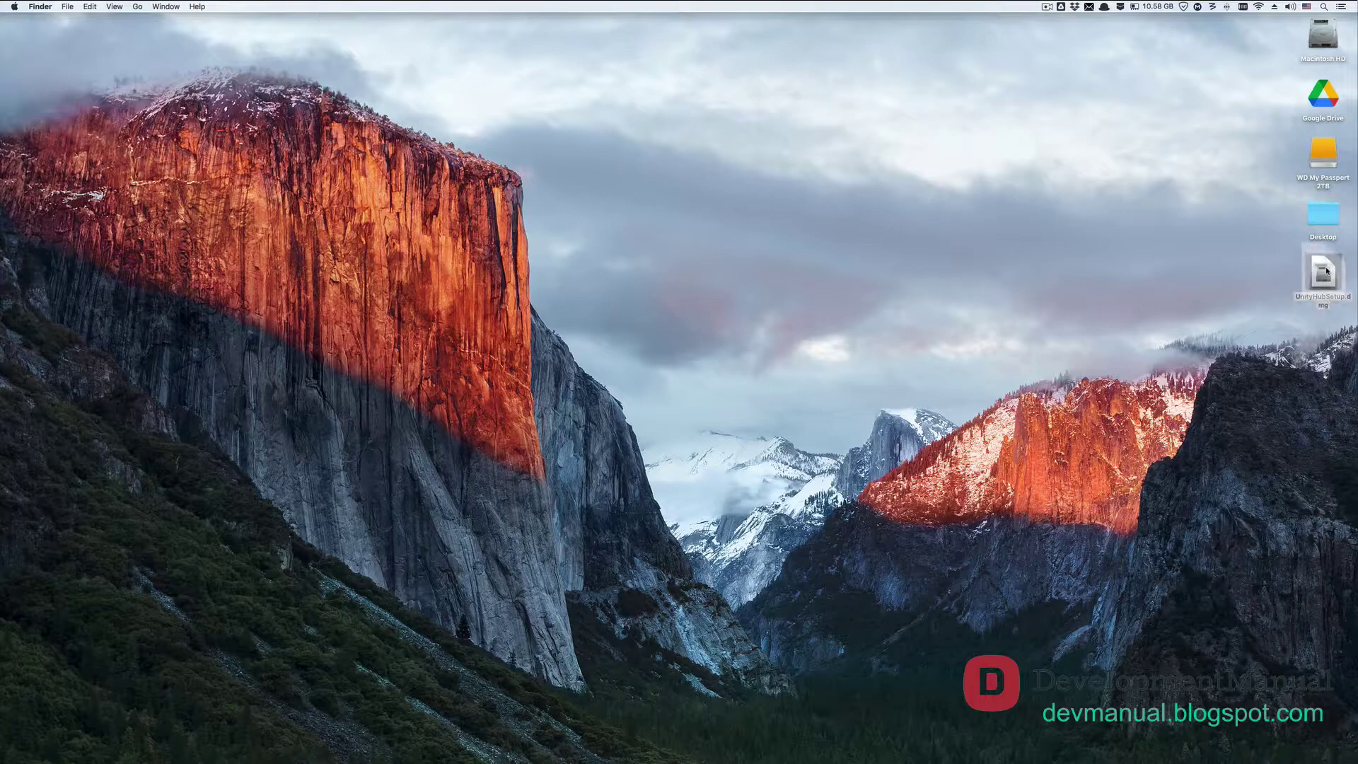
{"action": "left_click", "coordinate": [807, 355]}
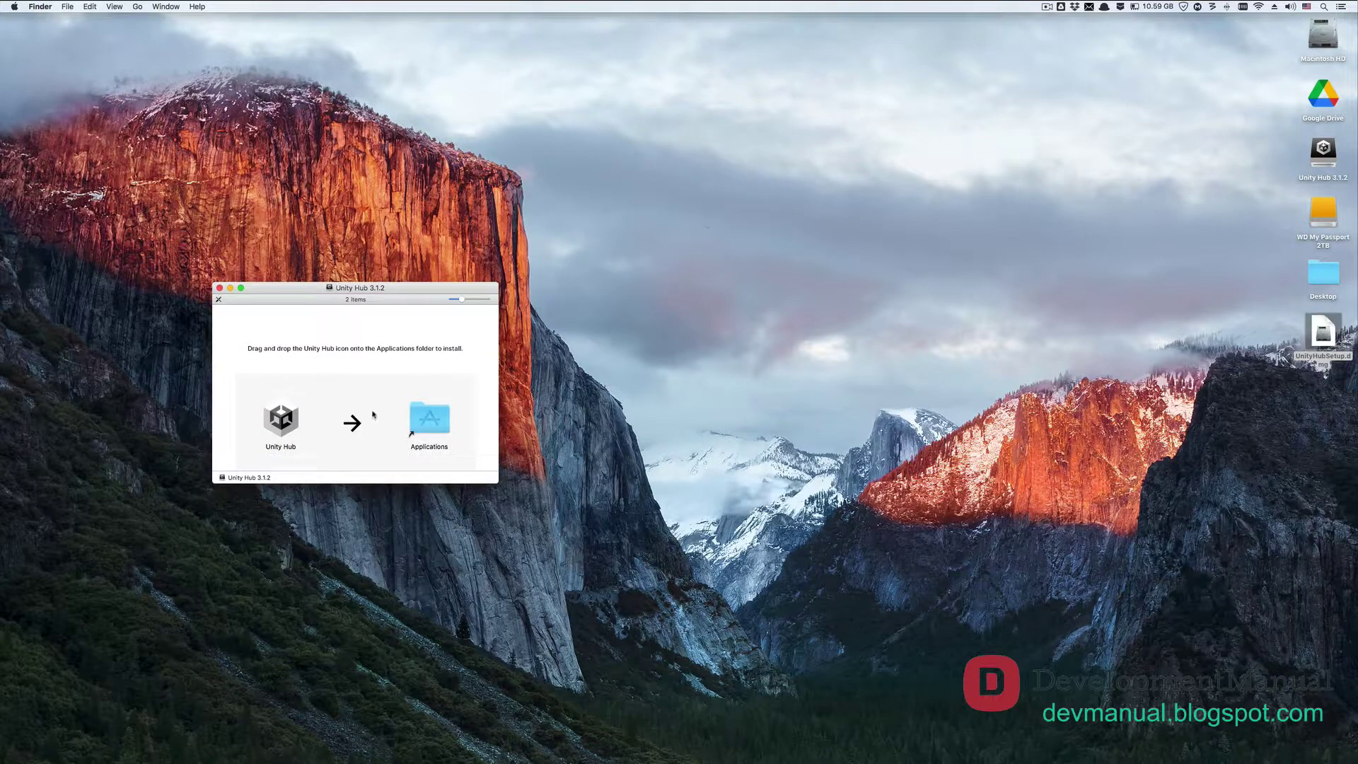
{"action": "left_click_drag", "start_coordinate": [281, 423], "coordinate": [429, 423]}
{"action": "left_click", "coordinate": [418, 331]}
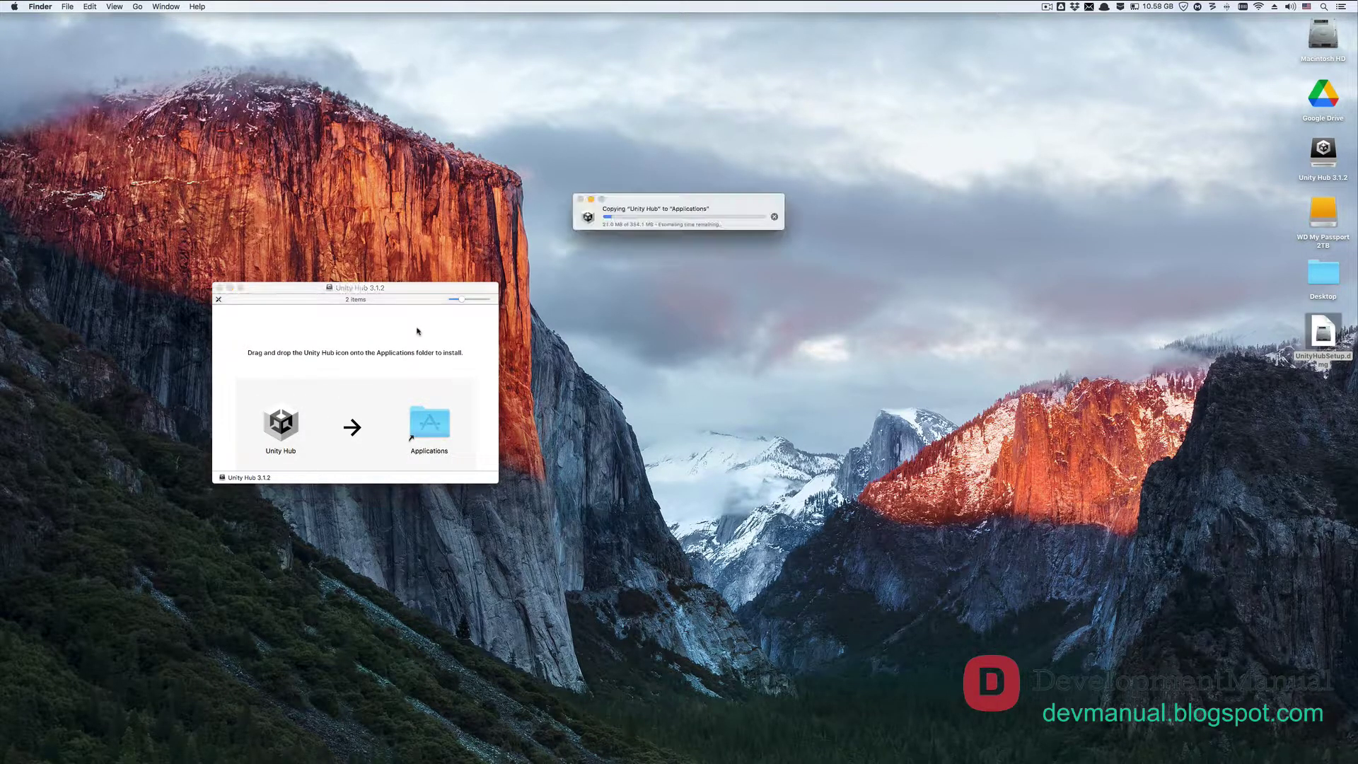
{"action": "left_click", "coordinate": [220, 288]}
- Launch Unity Hub from Launchpad
{"action": "left_click", "coordinate": [12, 57]}
{"action": "scroll", "coordinate": [679, 382], "scroll_direction": "down", "scroll_amount": 1}
{"action": "left_click", "coordinate": [1104, 640]}
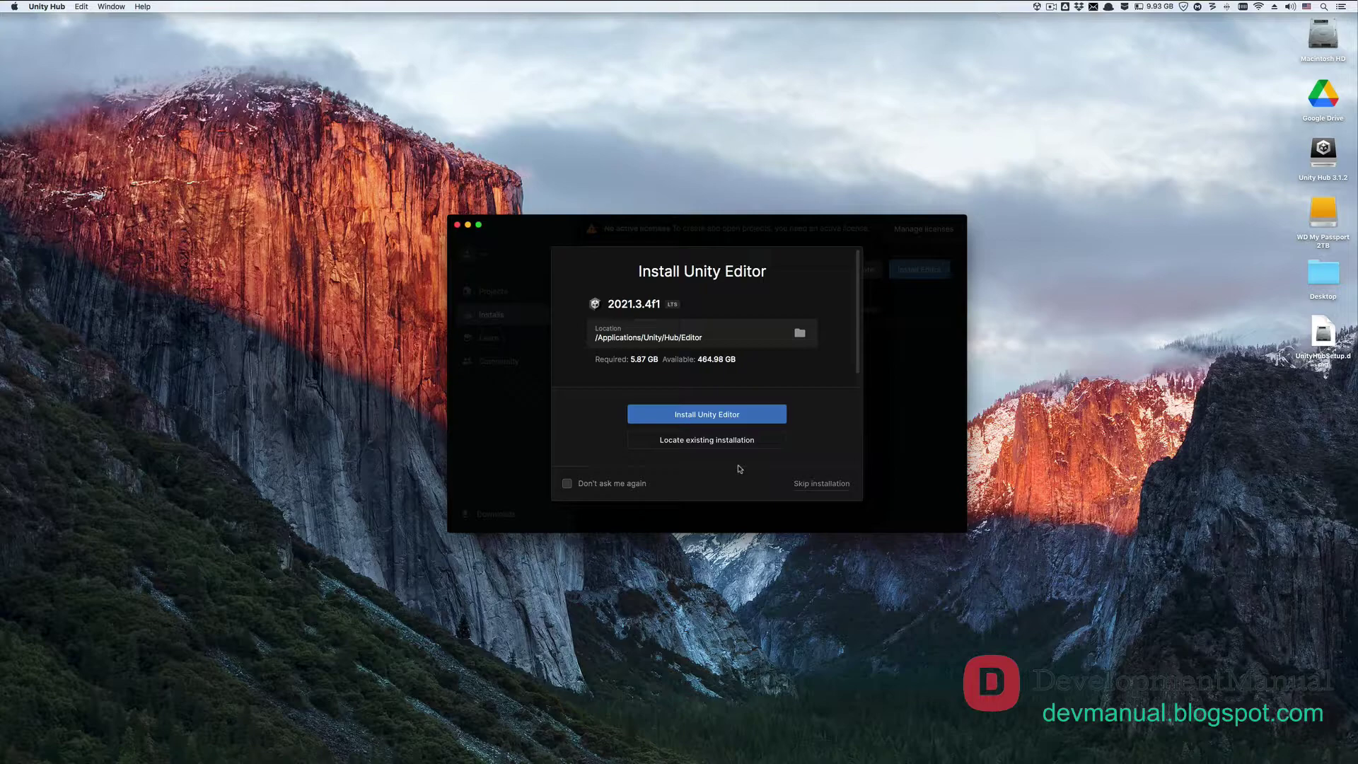
- Skip the editor installation and open the account menu to create a Unity ID
{"action": "left_click", "coordinate": [814, 484]}
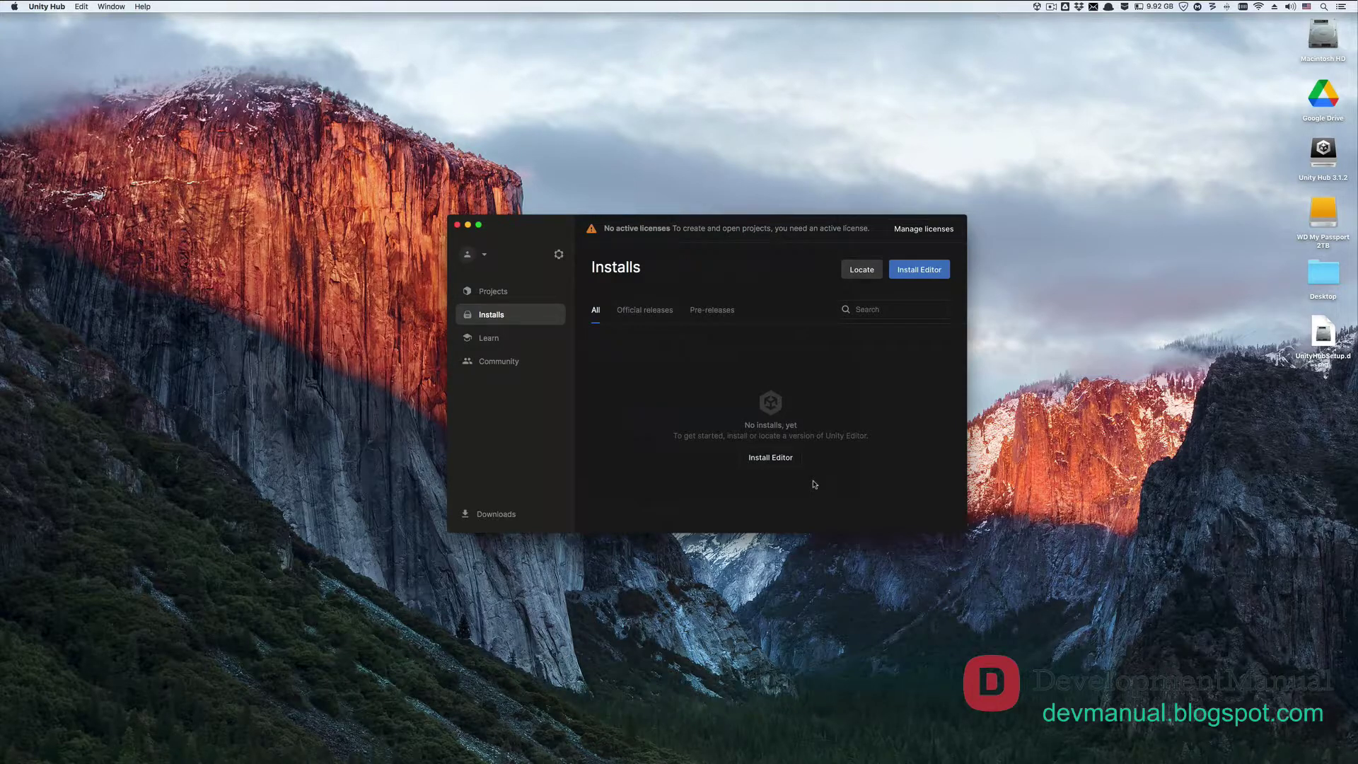
{"action": "left_click", "coordinate": [482, 253]}
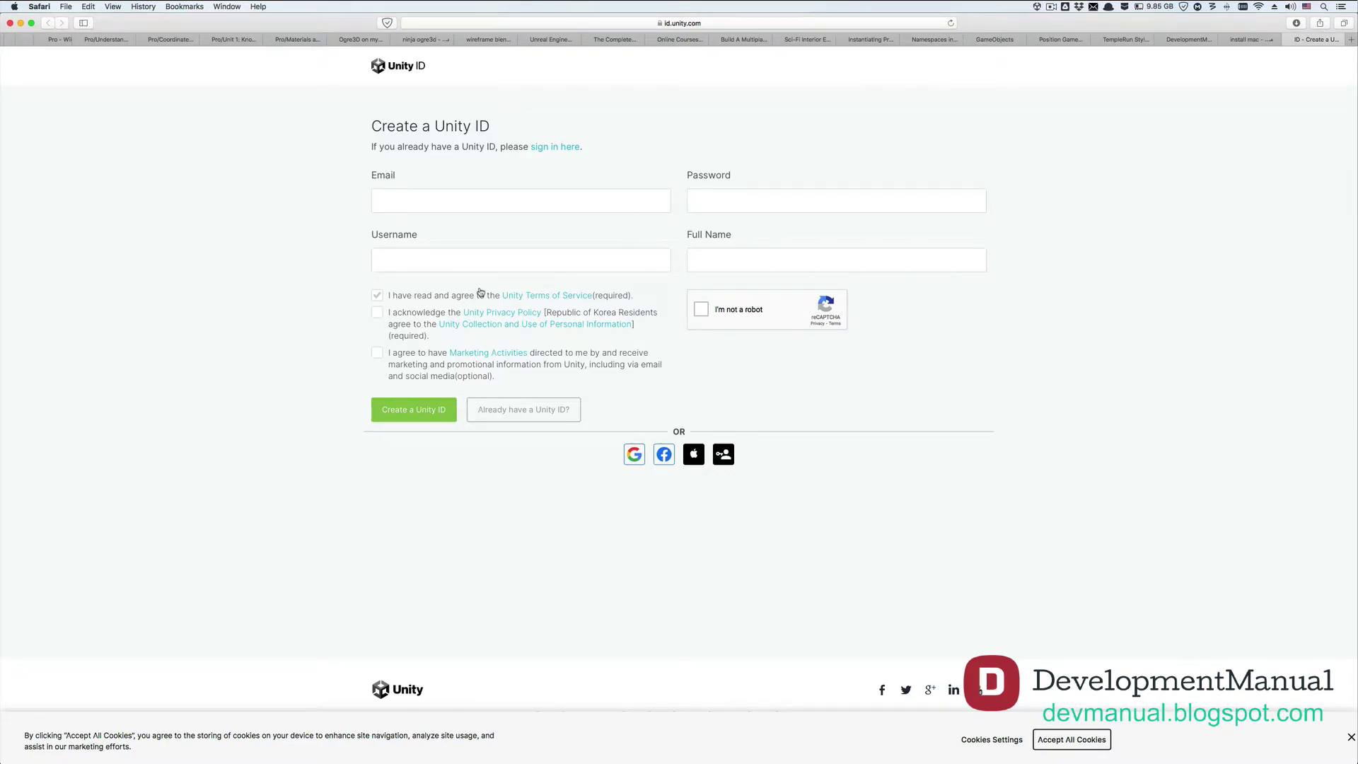
- Fill in the email, suggested password, username and full name for a new Unity ID
{"action": "left_click", "coordinate": [475, 193]}
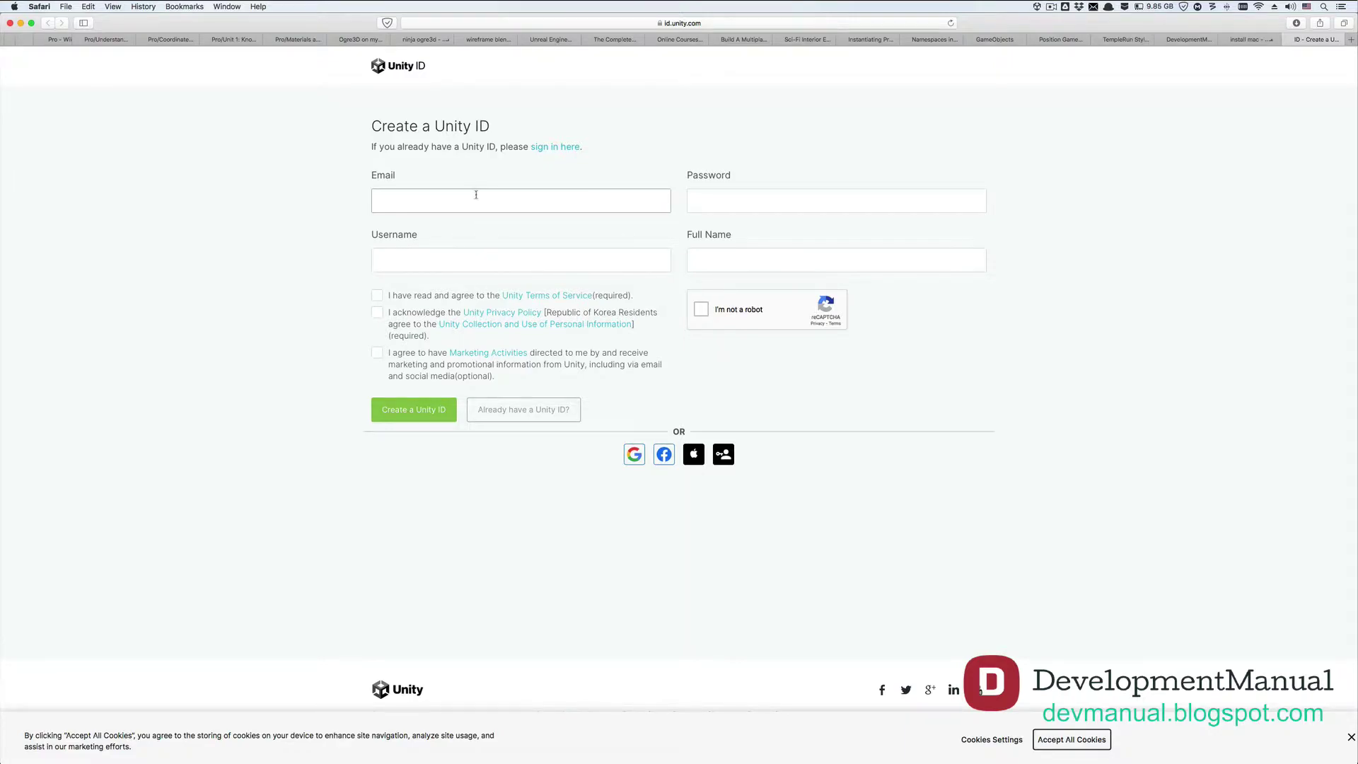
{"action": "key", "text": "Tab"}
{"action": "left_click", "coordinate": [603, 257]}
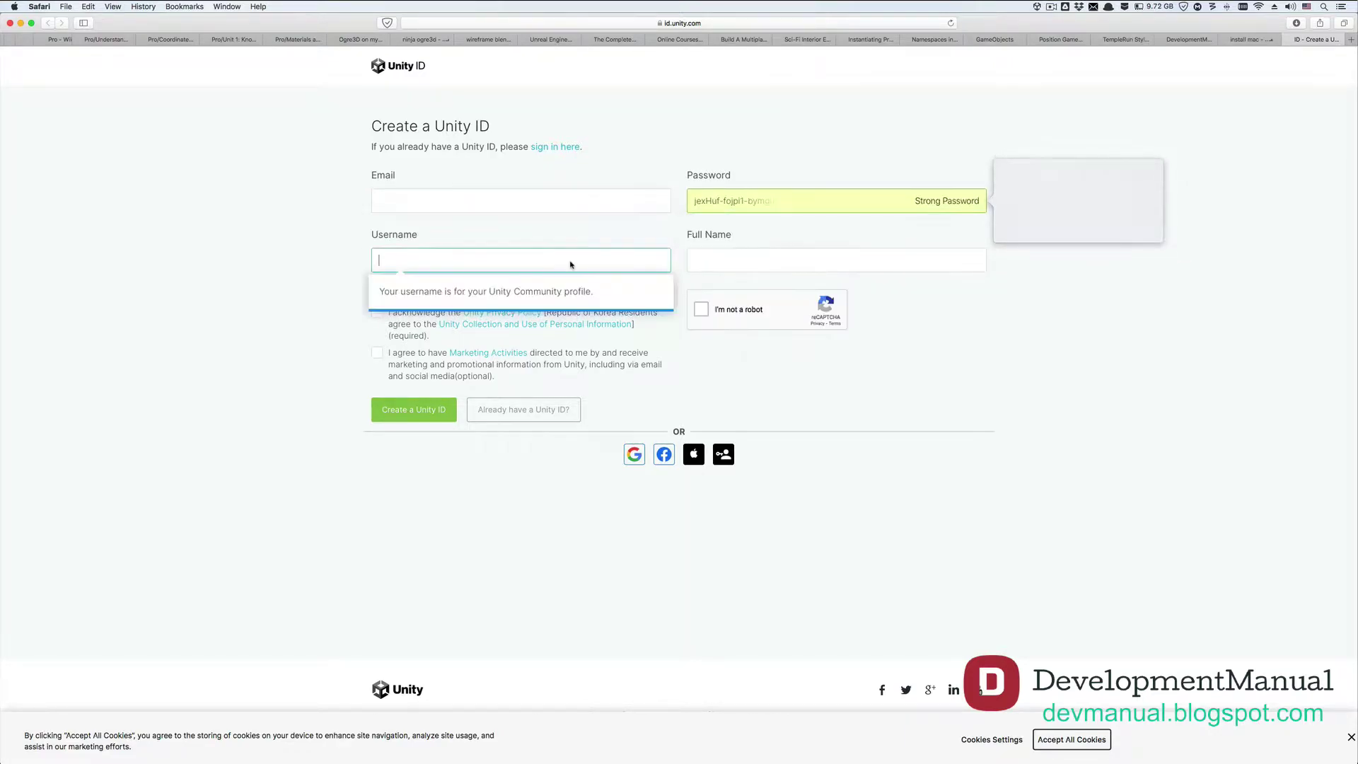
{"action": "key", "text": "Tab"}
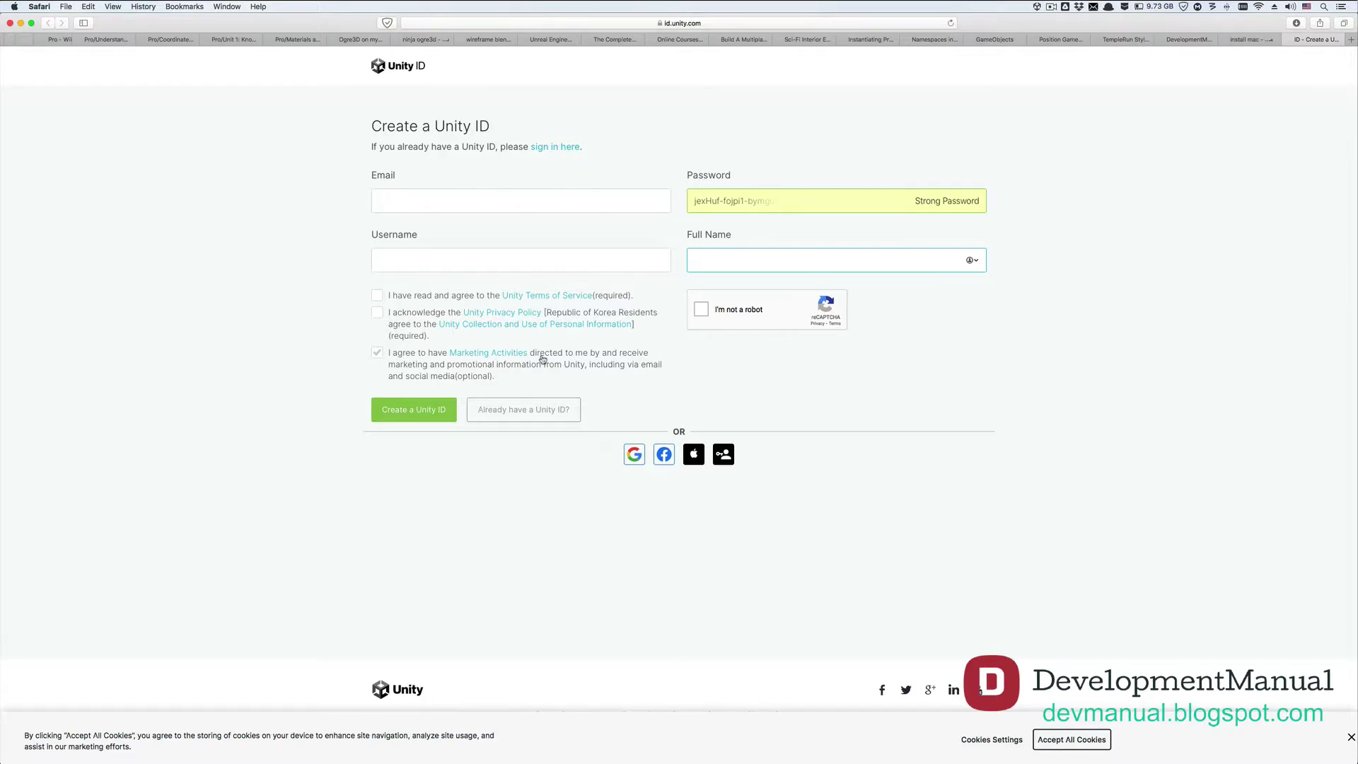
{"action": "key", "text": "super+Tab"}
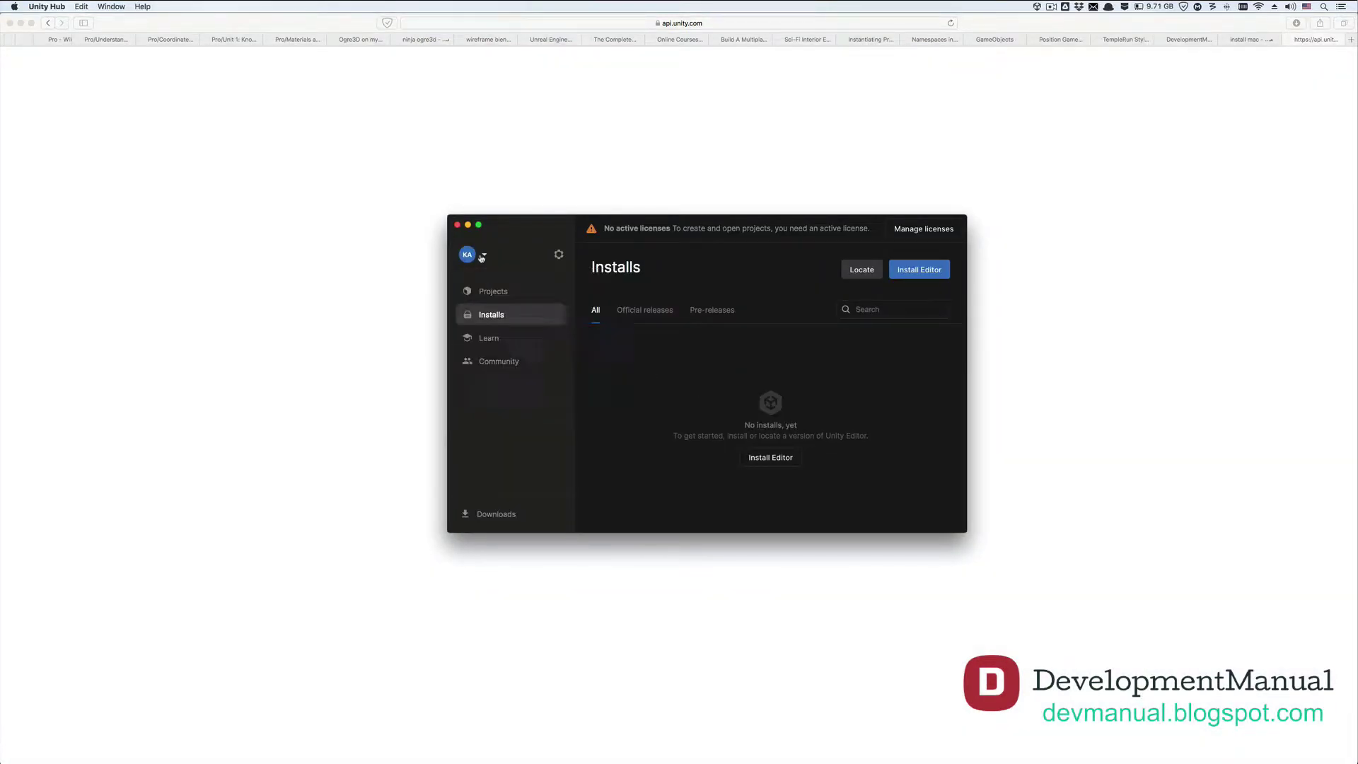
- Add a free Personal license in Preferences > Licenses, then close Preferences
{"action": "left_click", "coordinate": [558, 254]}
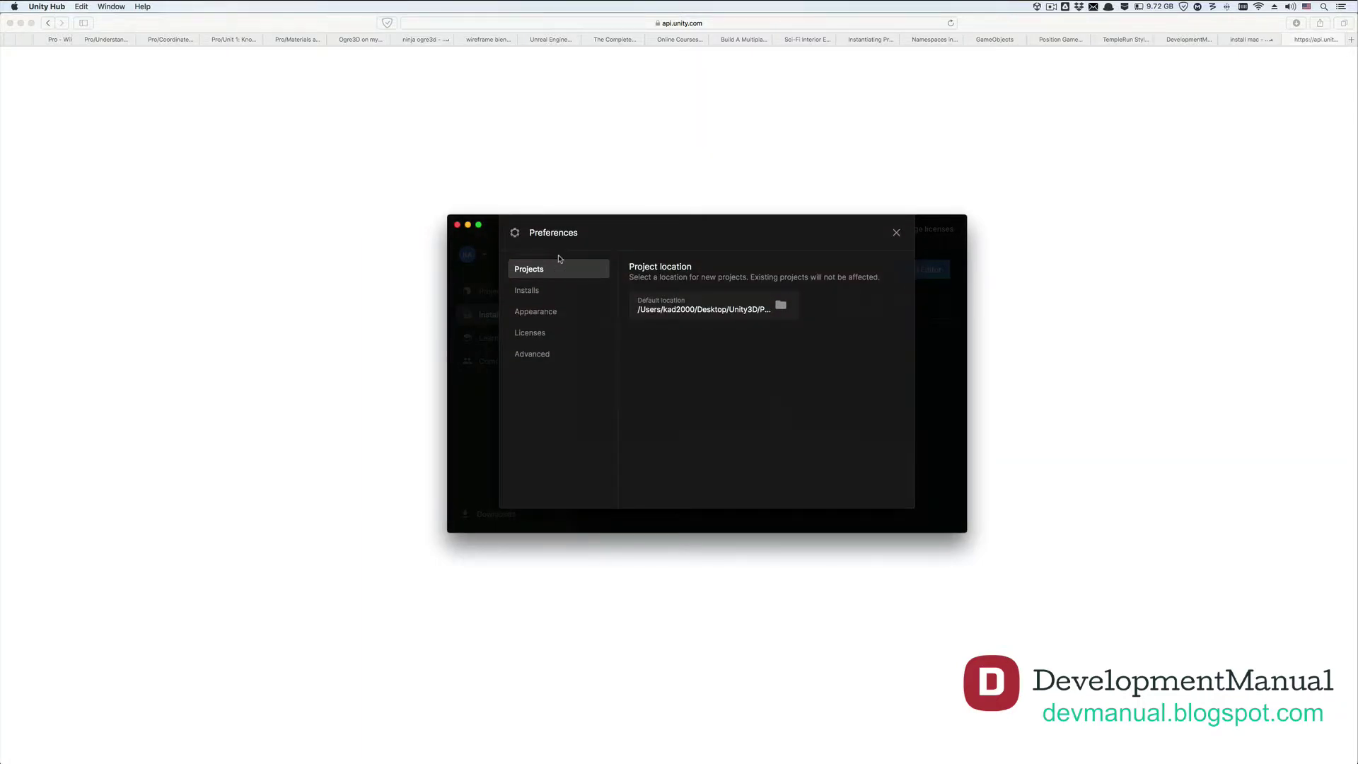
{"action": "left_click", "coordinate": [559, 330]}
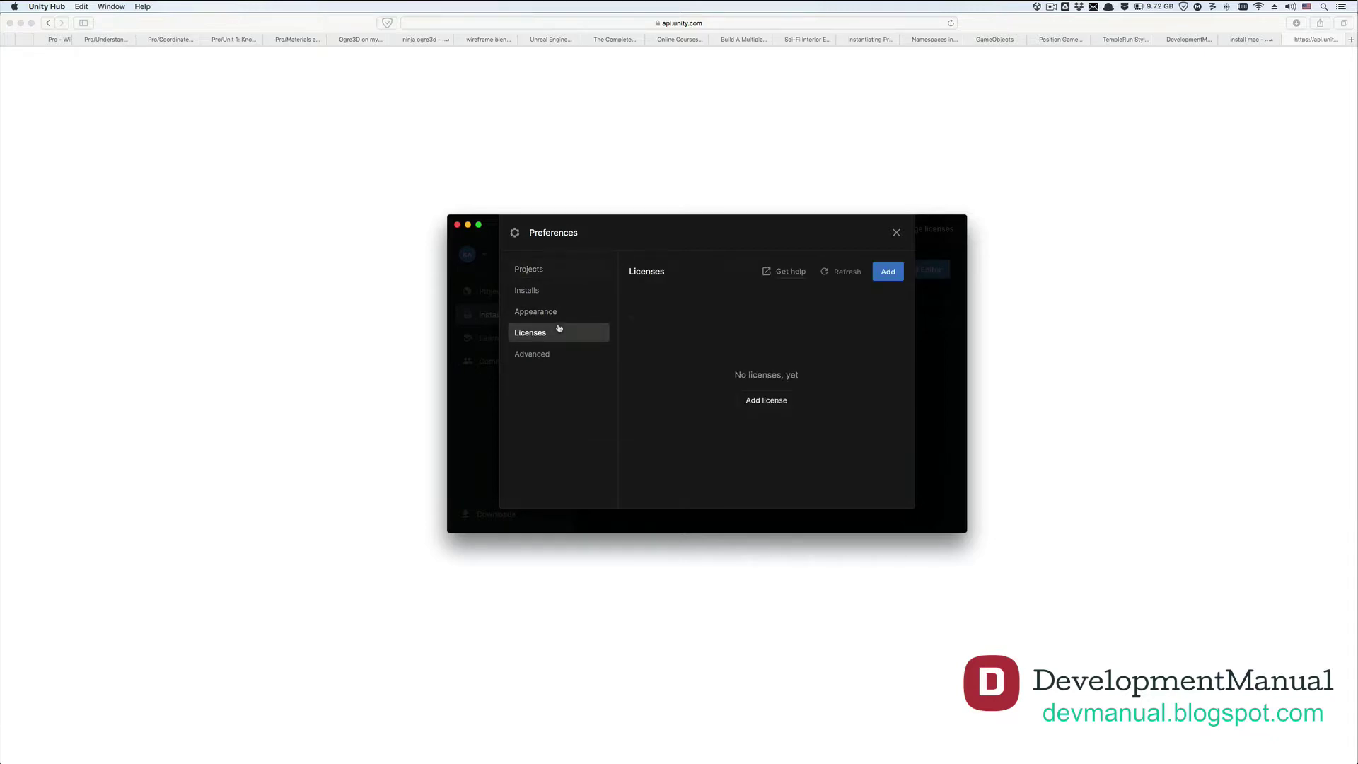
{"action": "left_click", "coordinate": [777, 397]}
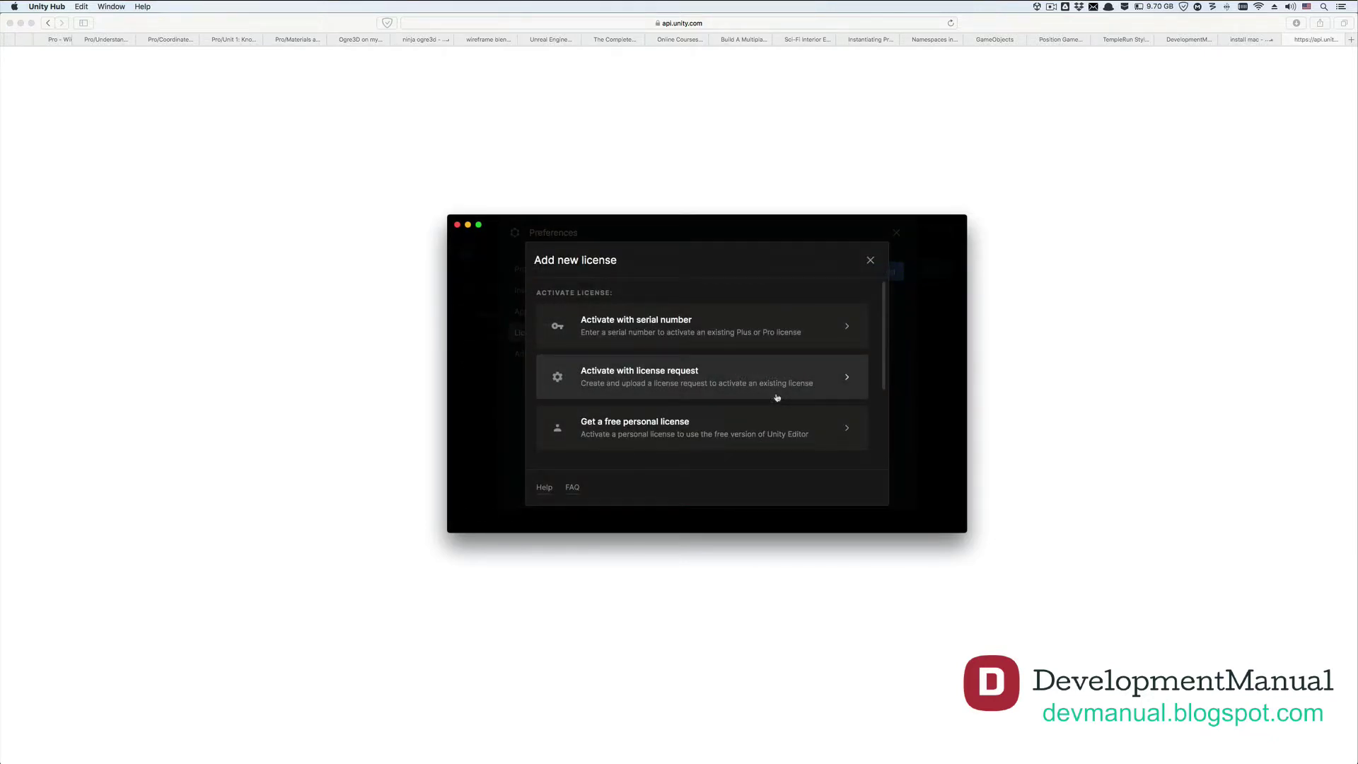
{"action": "left_click", "coordinate": [773, 429]}
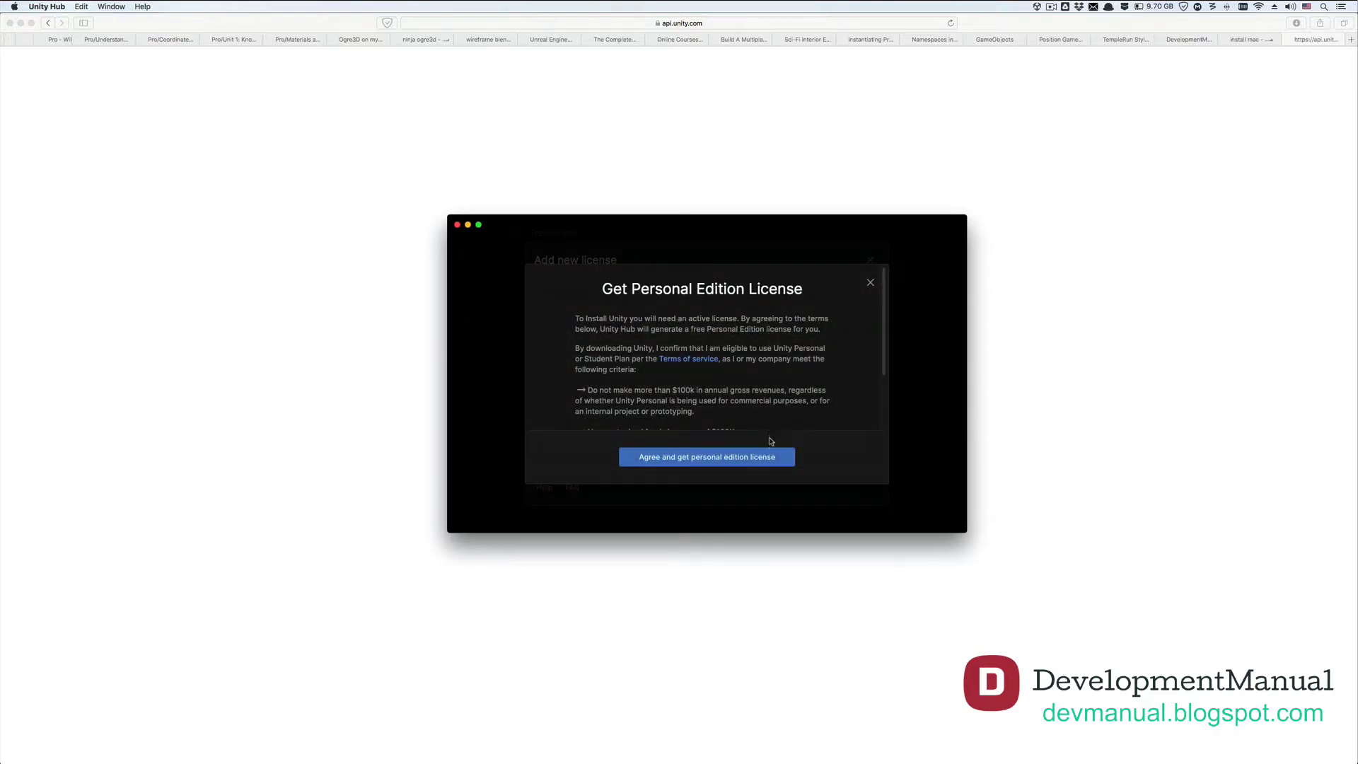
{"action": "left_click", "coordinate": [771, 464]}
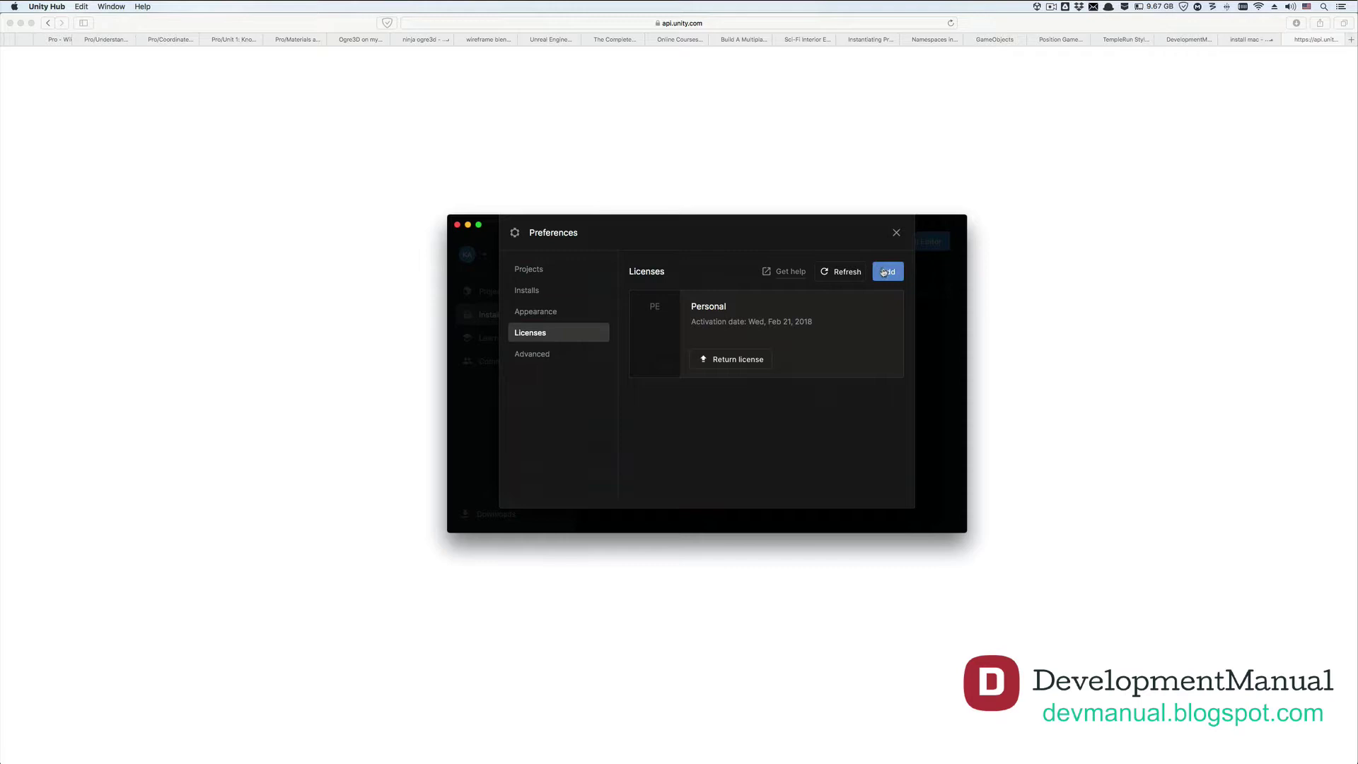
{"action": "left_click", "coordinate": [897, 233]}
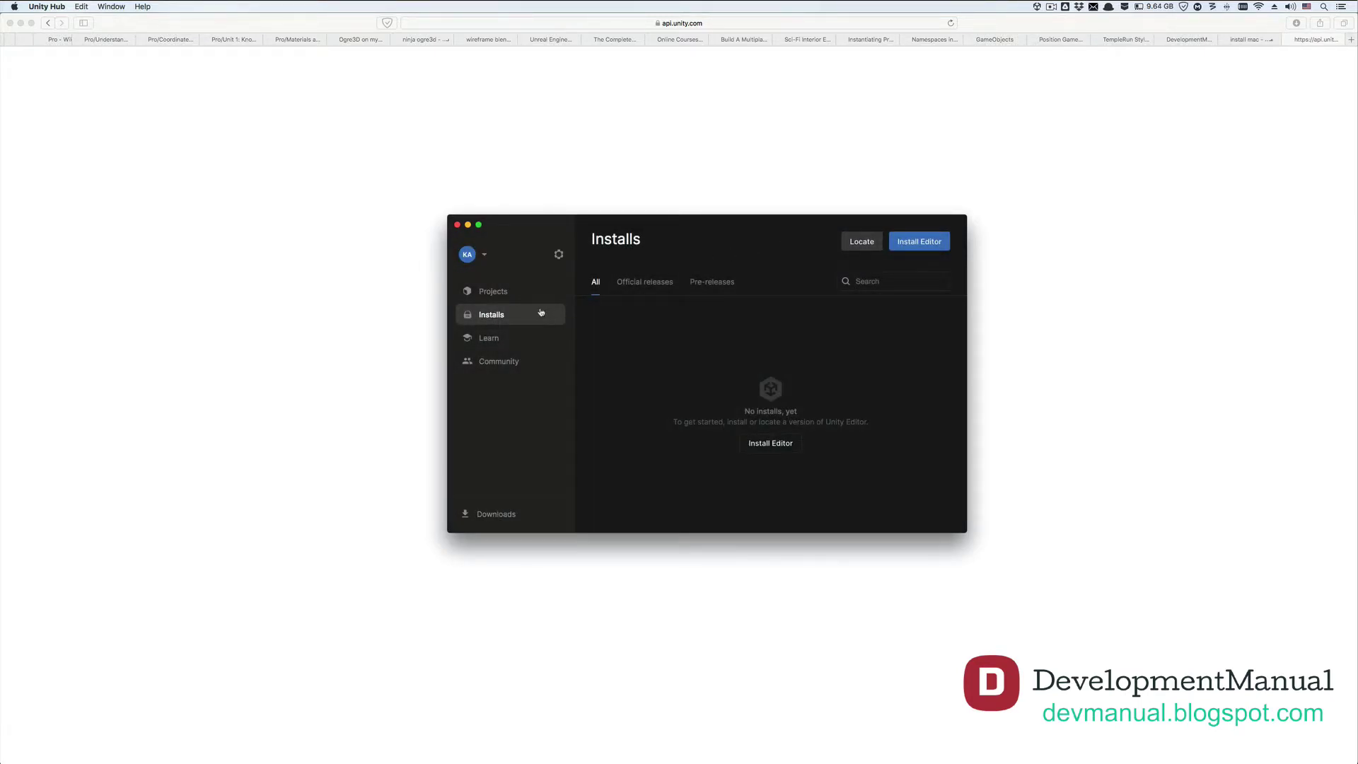
- Select editor 2020.3.35f1 with Android, iOS and Documentation modules, agreeing to Android SDK terms
{"action": "left_click", "coordinate": [912, 242]}
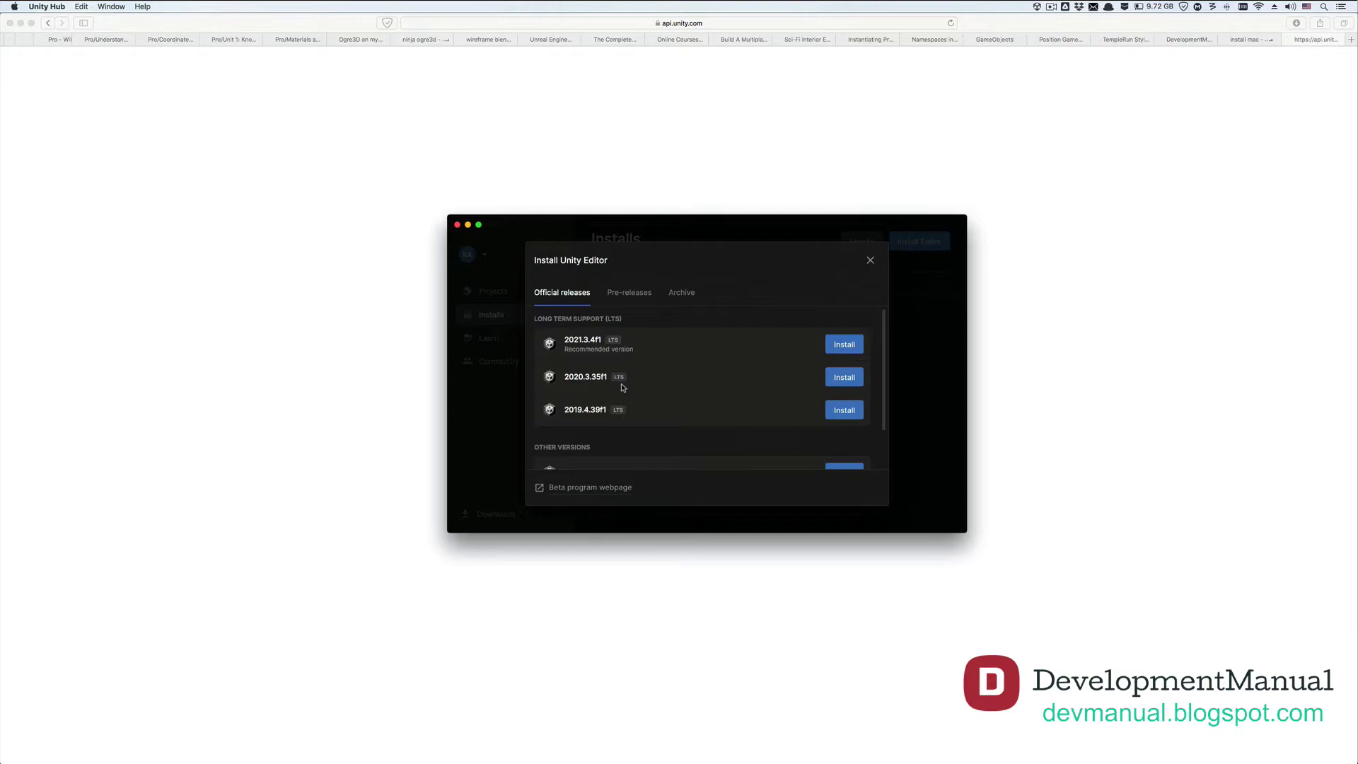
{"action": "left_click", "coordinate": [842, 381]}
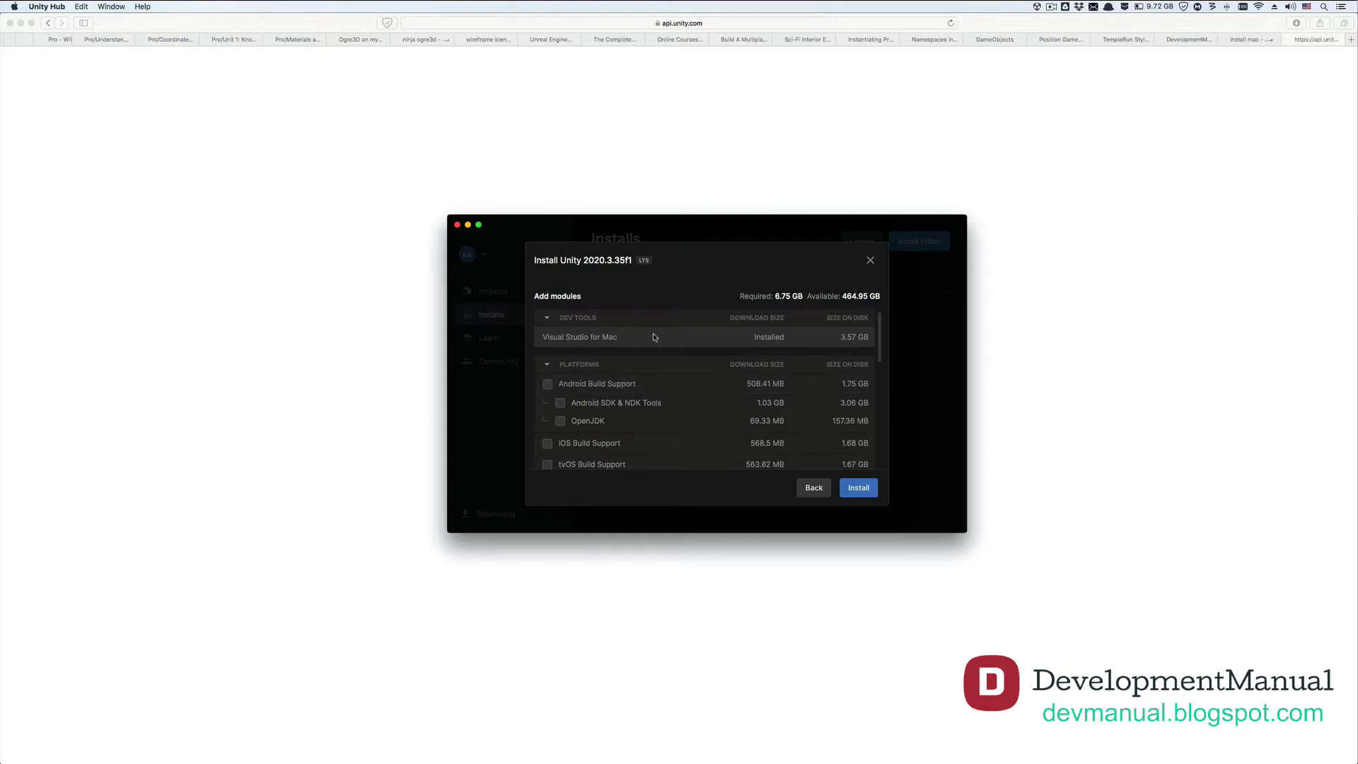
{"action": "left_click", "coordinate": [548, 384]}
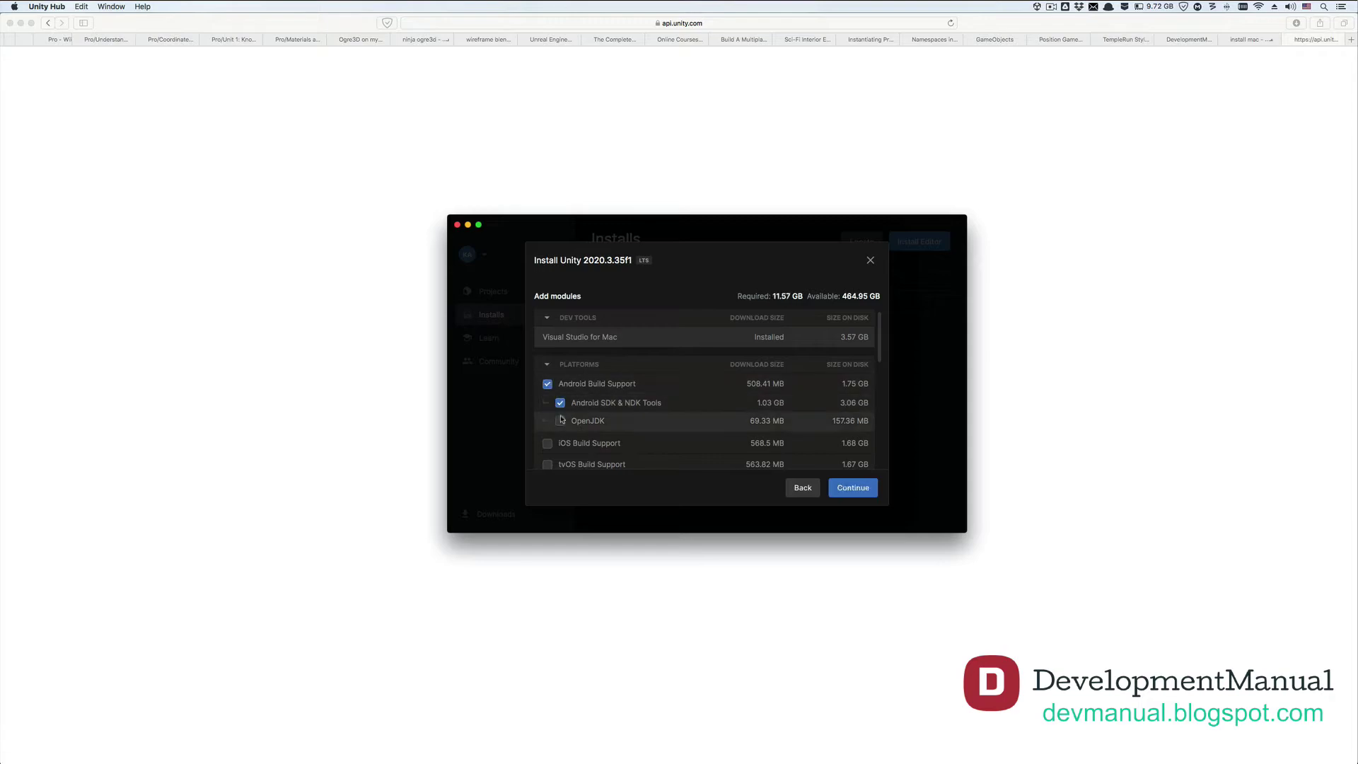
{"action": "scroll", "coordinate": [549, 418], "scroll_direction": "down", "scroll_amount": 2}
{"action": "left_click", "coordinate": [547, 414]}
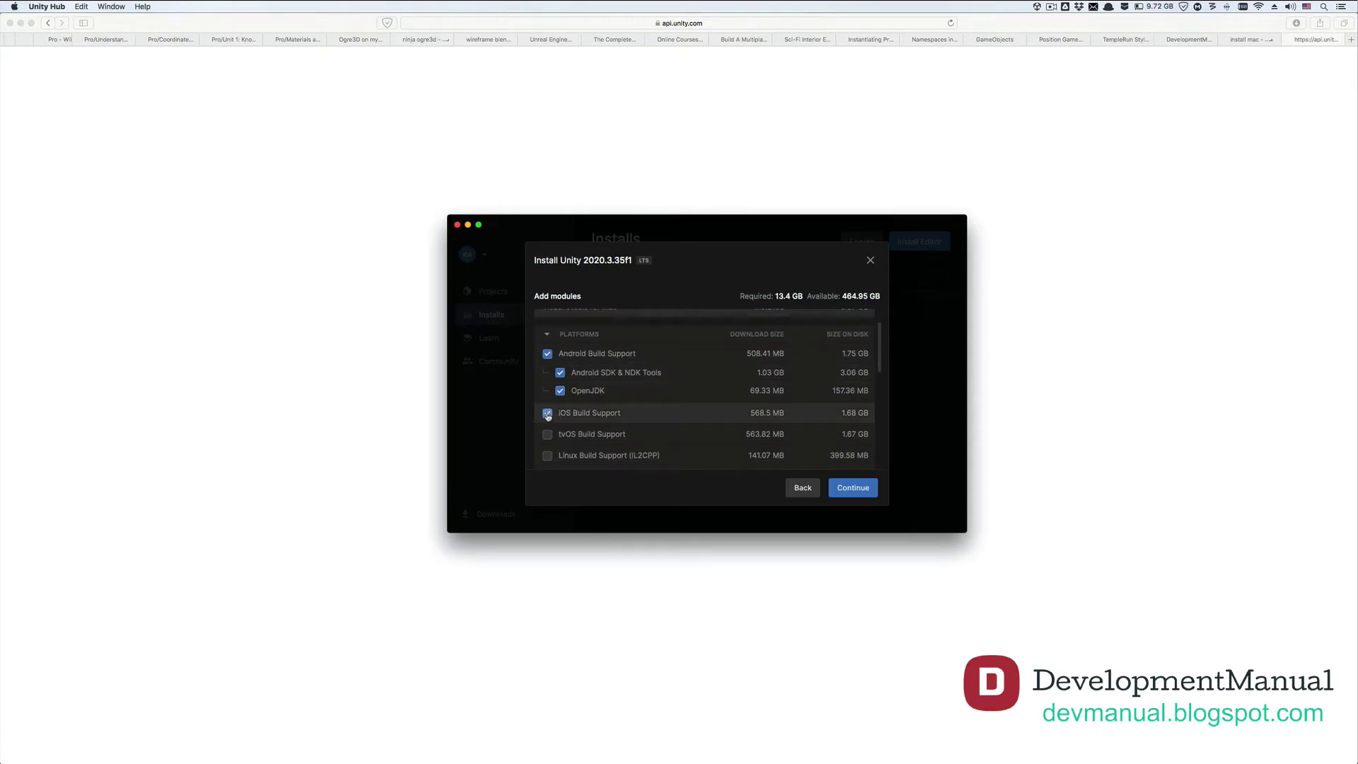
{"action": "scroll", "coordinate": [547, 416], "scroll_direction": "down", "scroll_amount": 5}
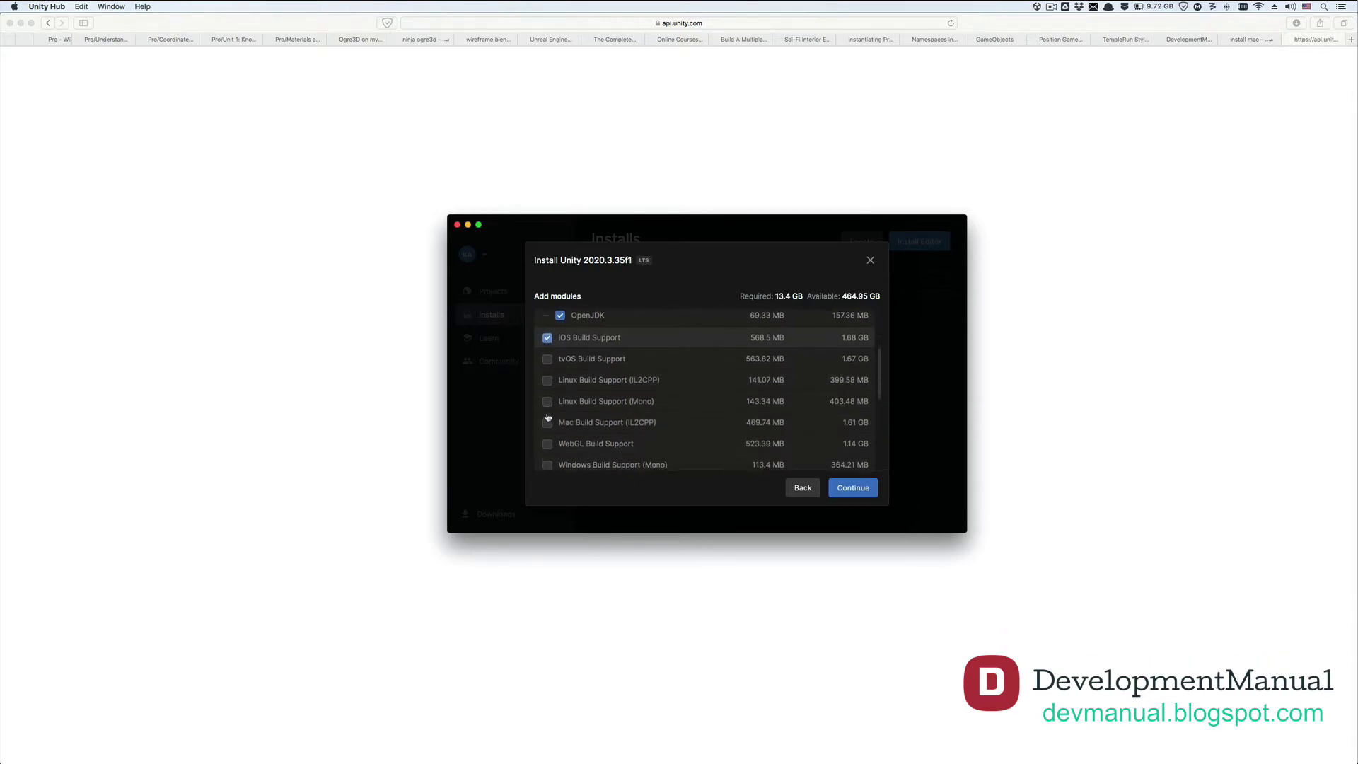
{"action": "scroll", "coordinate": [547, 416], "scroll_direction": "down", "scroll_amount": 1}
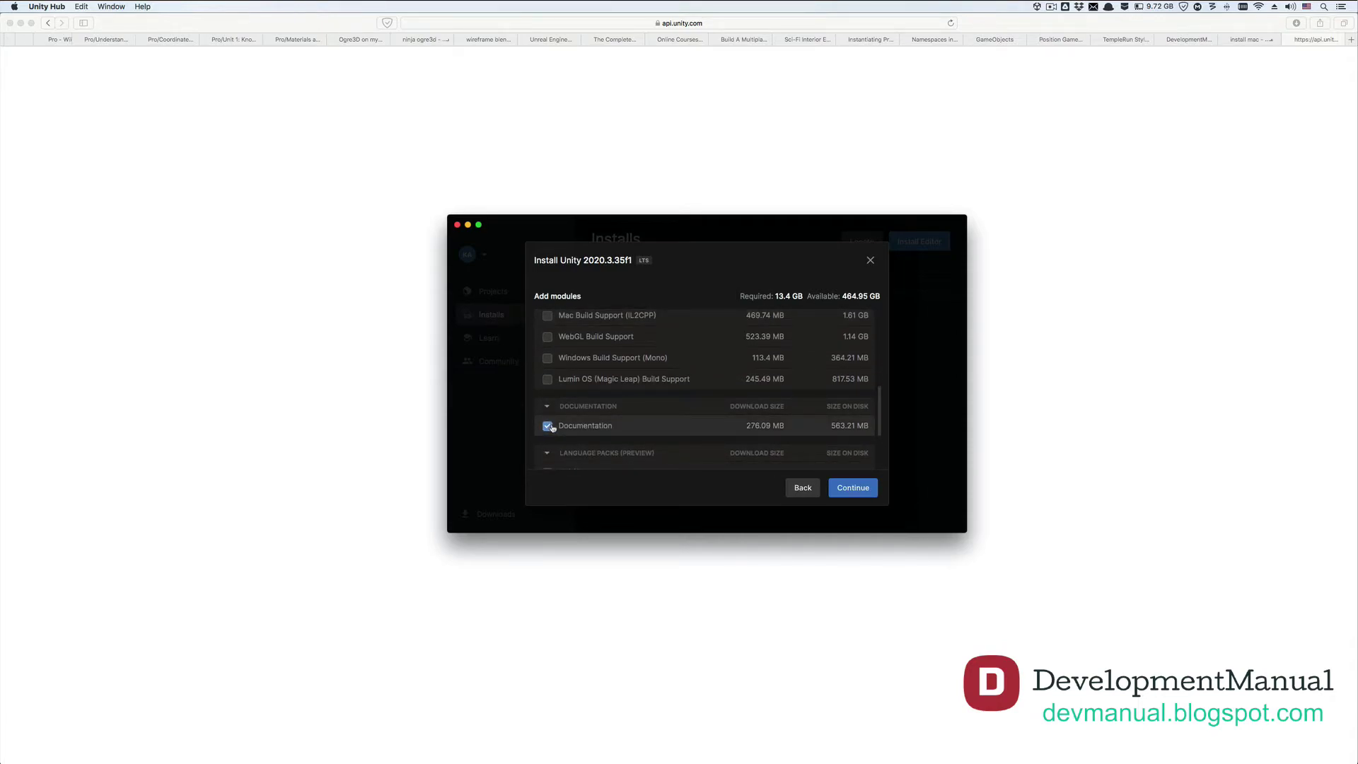
{"action": "left_click", "coordinate": [857, 489]}
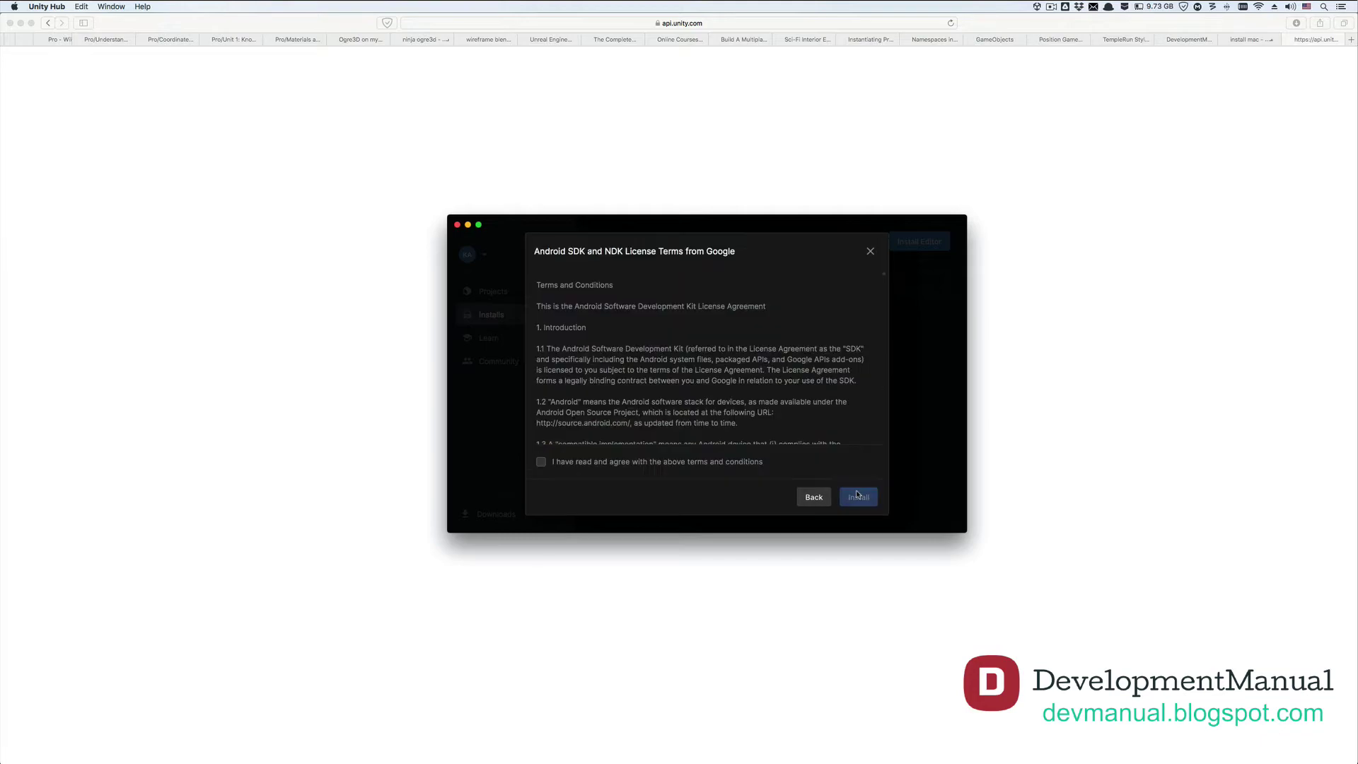
{"action": "left_click", "coordinate": [740, 466]}
- Start the 2020.3.35f1 installation and follow its progress in Downloads
{"action": "left_click", "coordinate": [864, 497]}
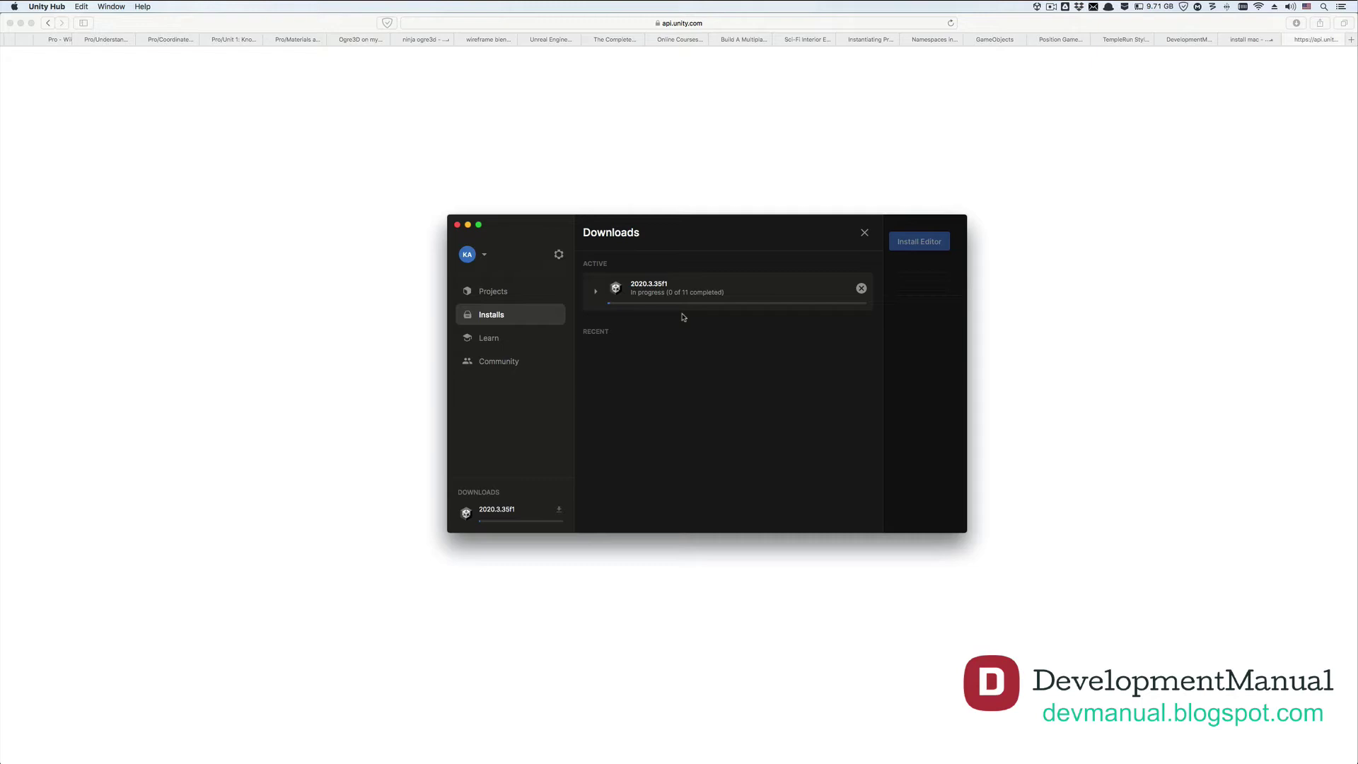
{"action": "left_click", "coordinate": [477, 505]}
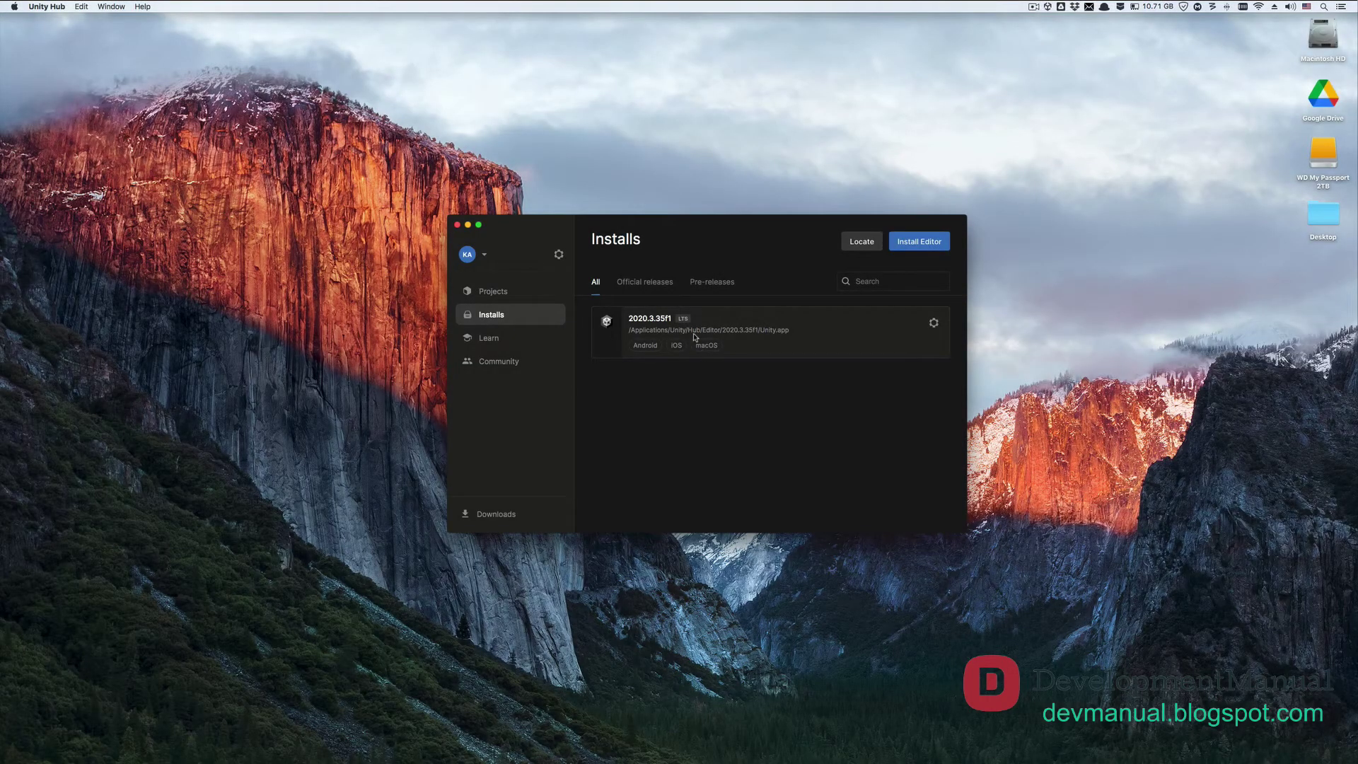
- Set up a new 3D project named Endless_Runner in a new Desktop folder Unity3D
{"action": "left_click", "coordinate": [540, 296]}
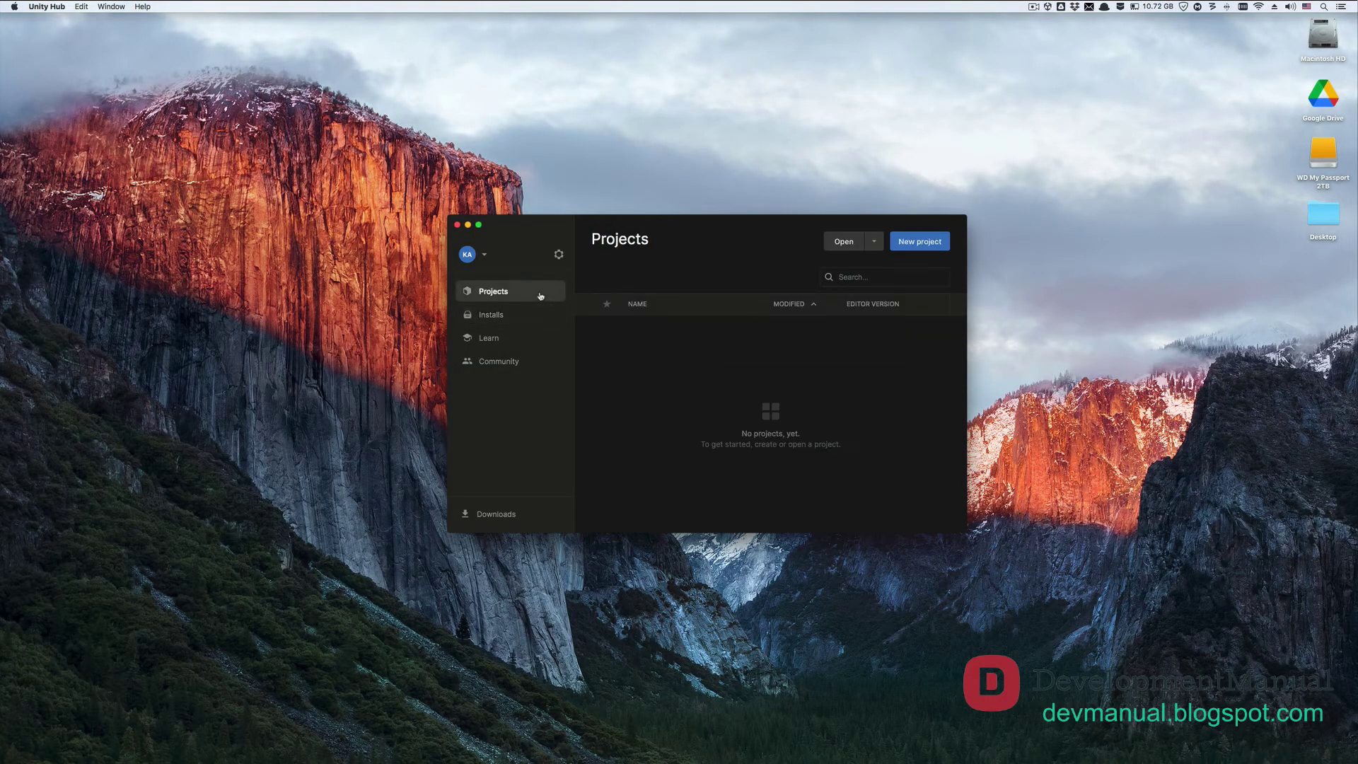
{"action": "left_click", "coordinate": [920, 242]}
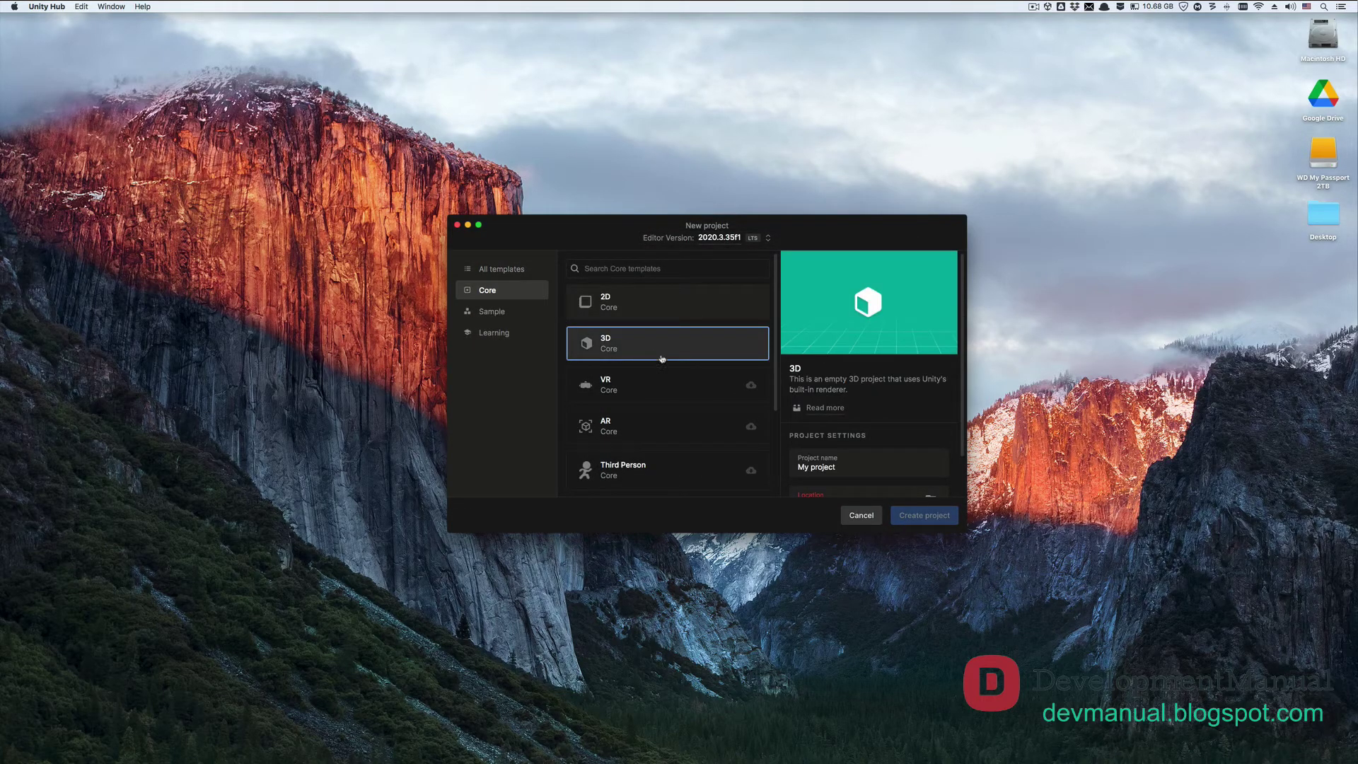
{"action": "scroll", "coordinate": [913, 439], "scroll_direction": "down", "scroll_amount": 2}
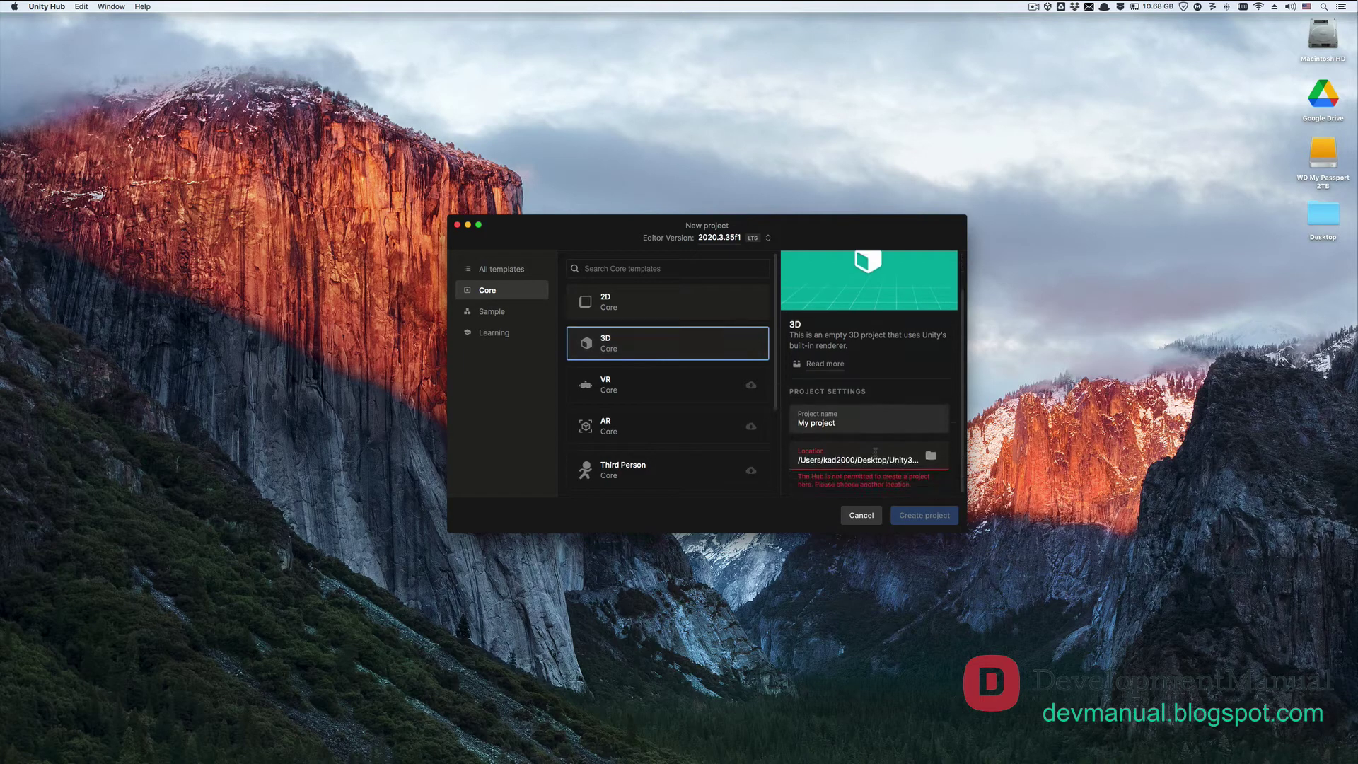
{"action": "left_click", "coordinate": [930, 456]}
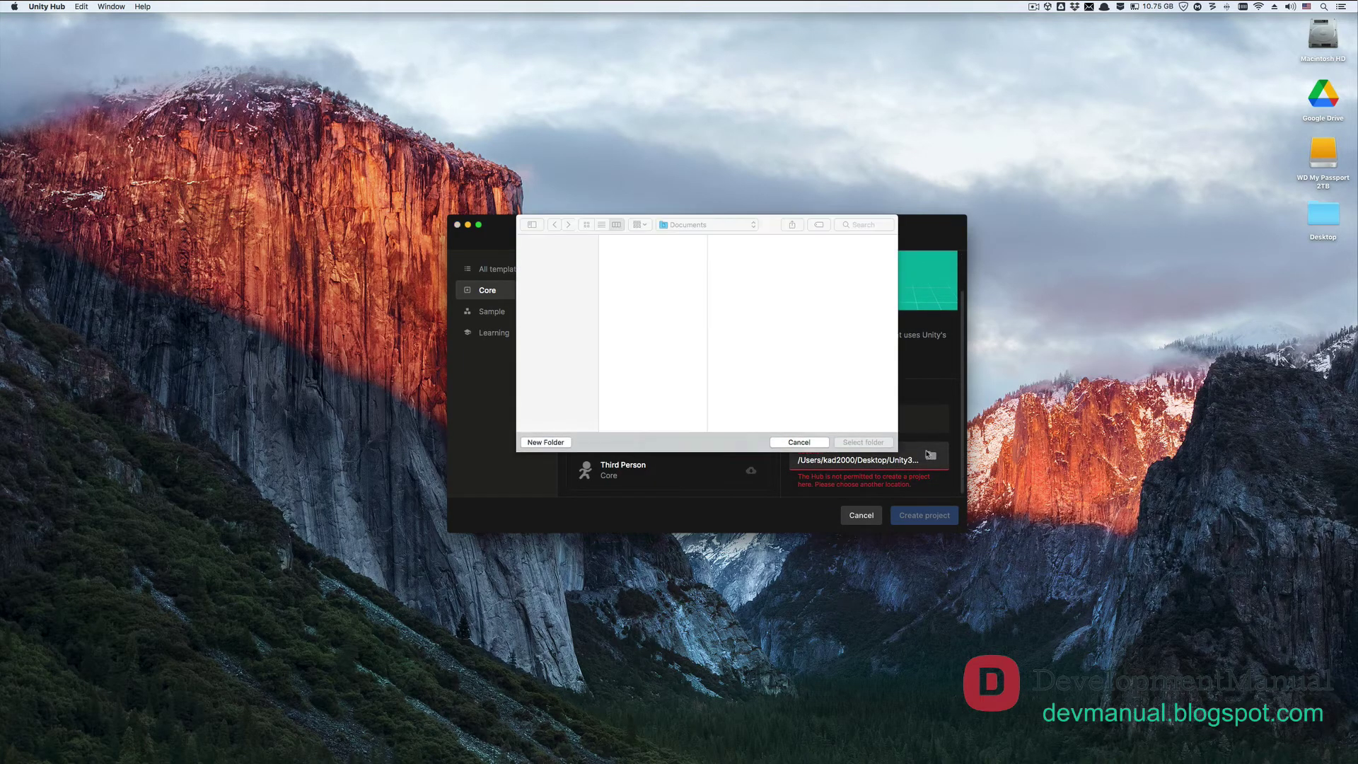
{"action": "left_click", "coordinate": [543, 442]}
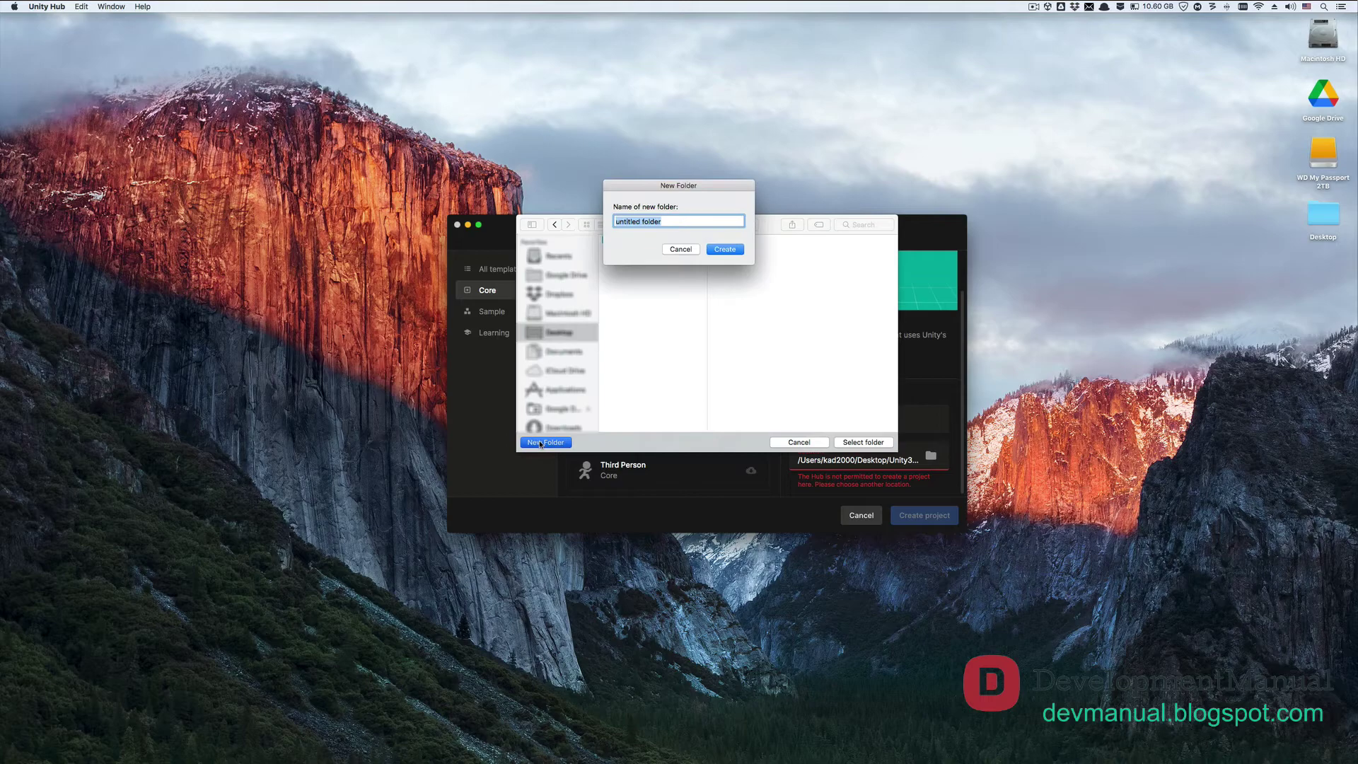
{"action": "type", "text": "Unity3D"}
{"action": "key", "text": "Return"}
{"action": "left_click", "coordinate": [859, 441]}
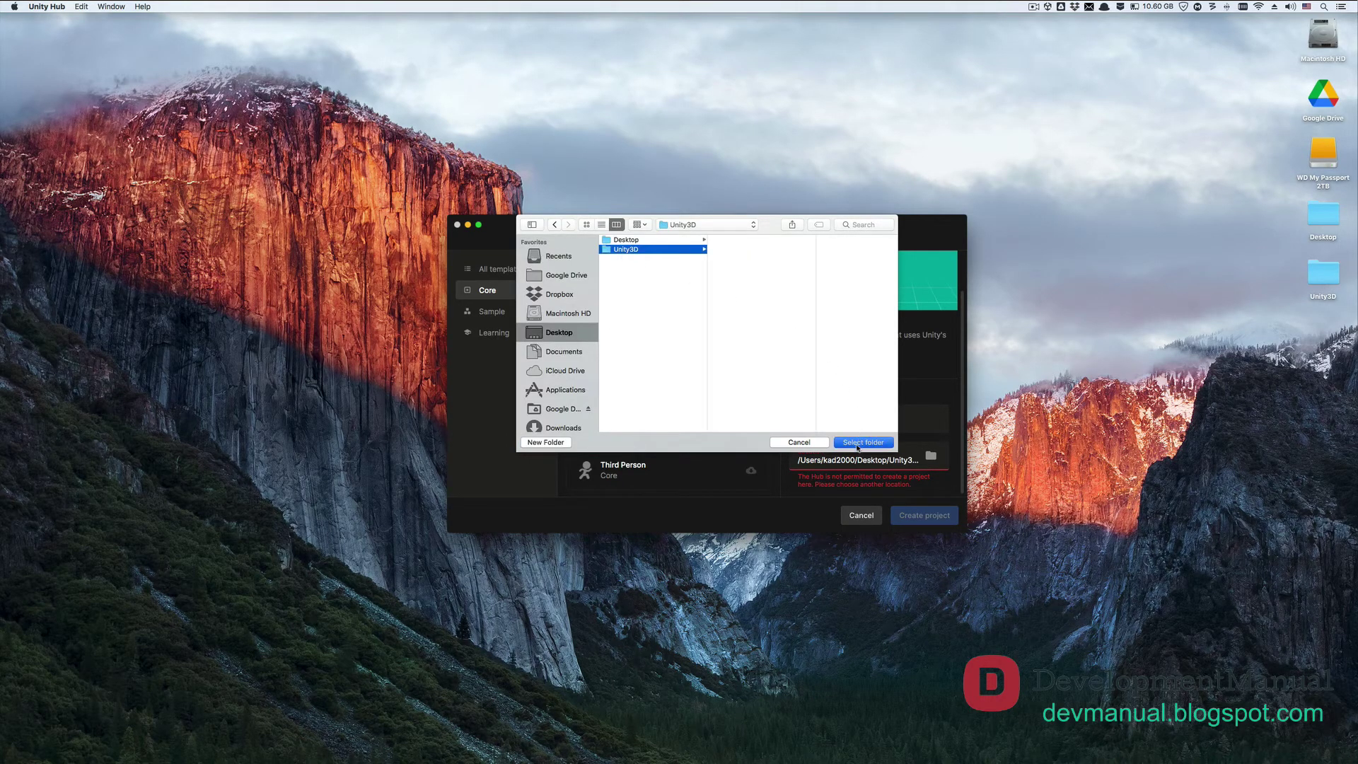
{"action": "triple_click", "coordinate": [855, 446]}
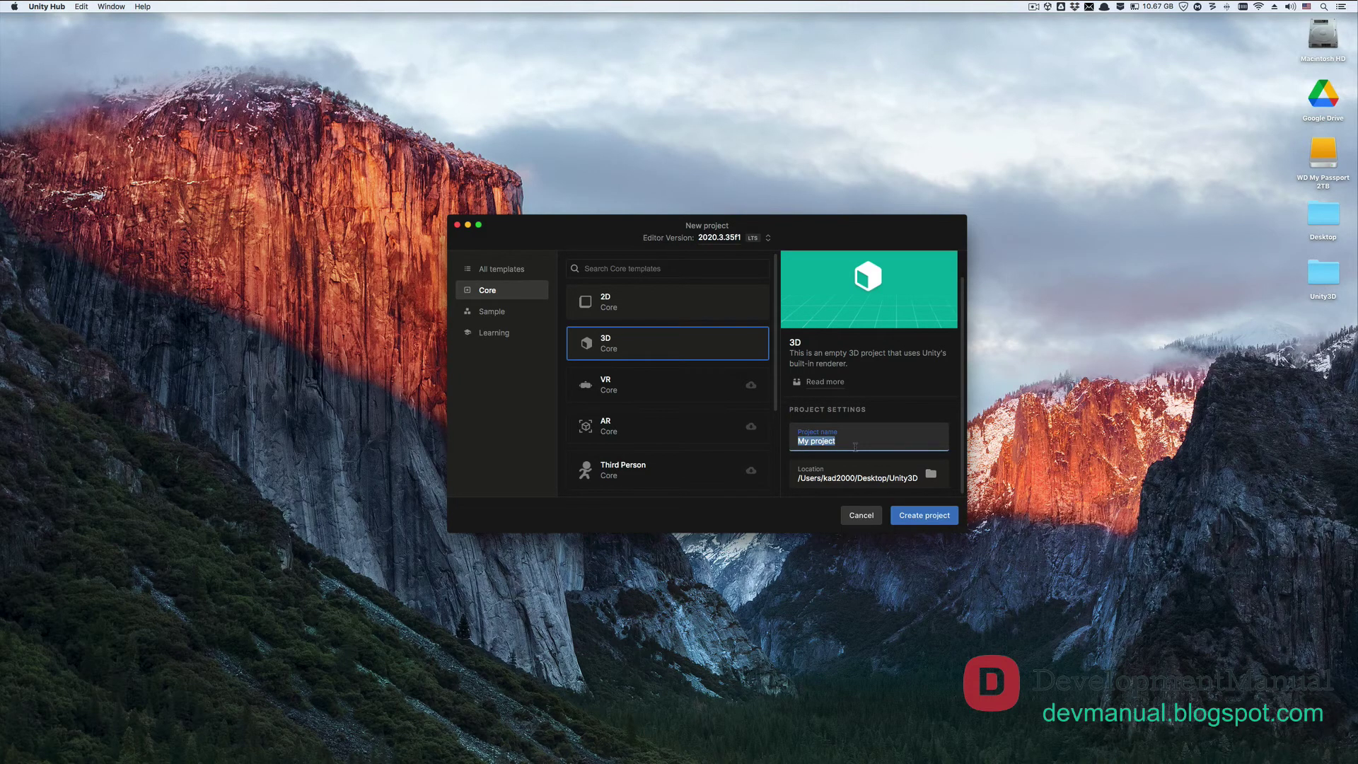
{"action": "type", "text": "Endless_Runner"}
- Create the Endless_Runner project with editor 2020.3.35f1
{"action": "left_click", "coordinate": [934, 516]}
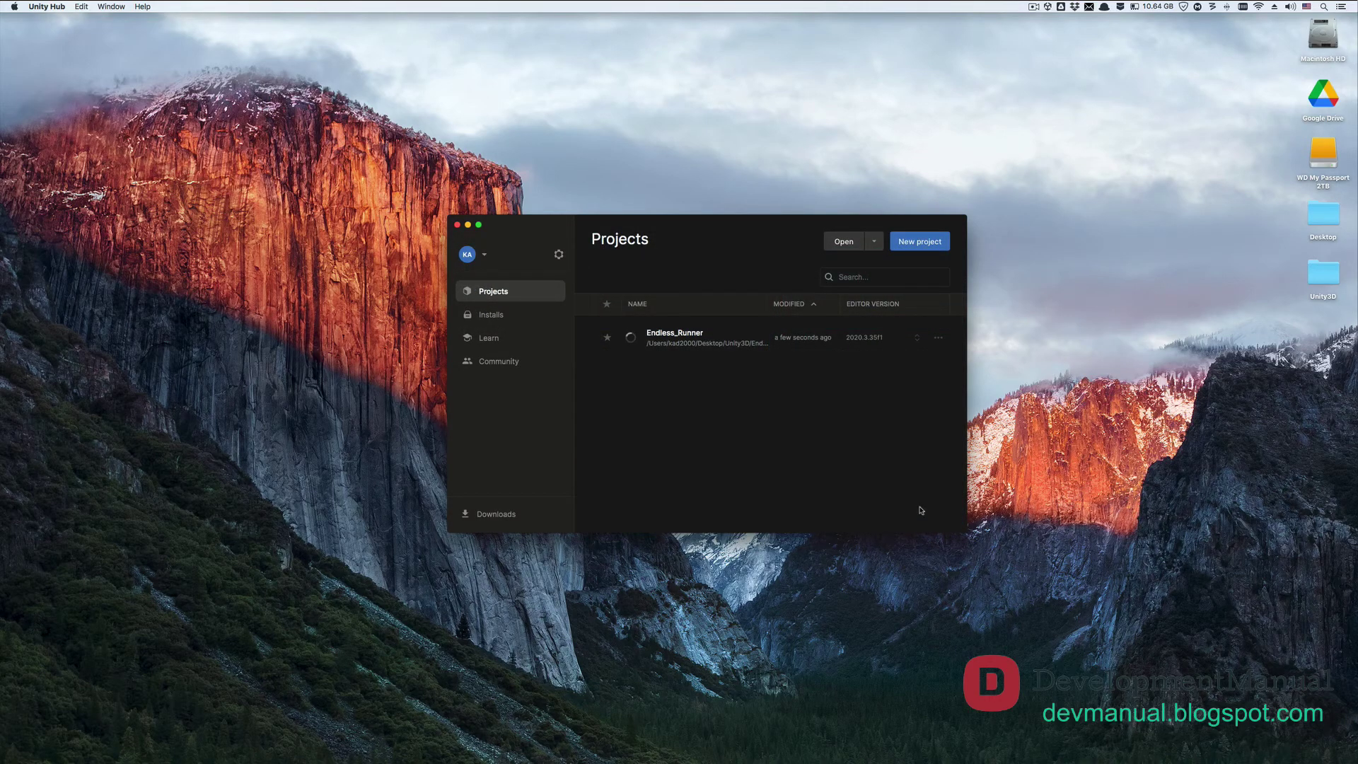